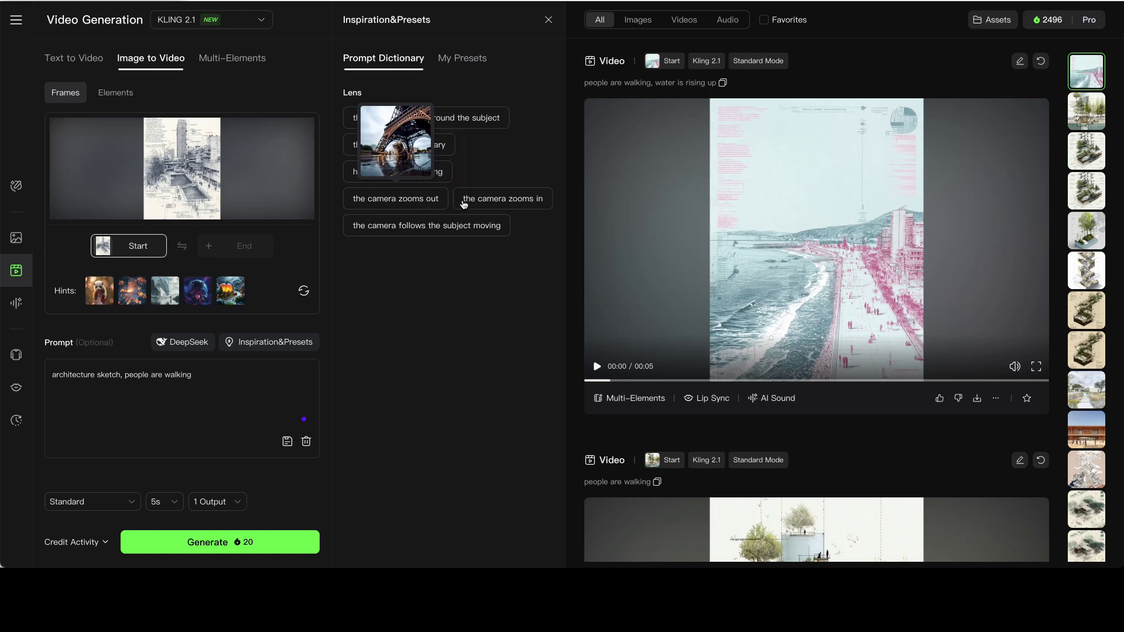
Step: Add the "the camera zooms in" preset to the architecture sketch prompt and generate the video
mouse_move(464, 202)
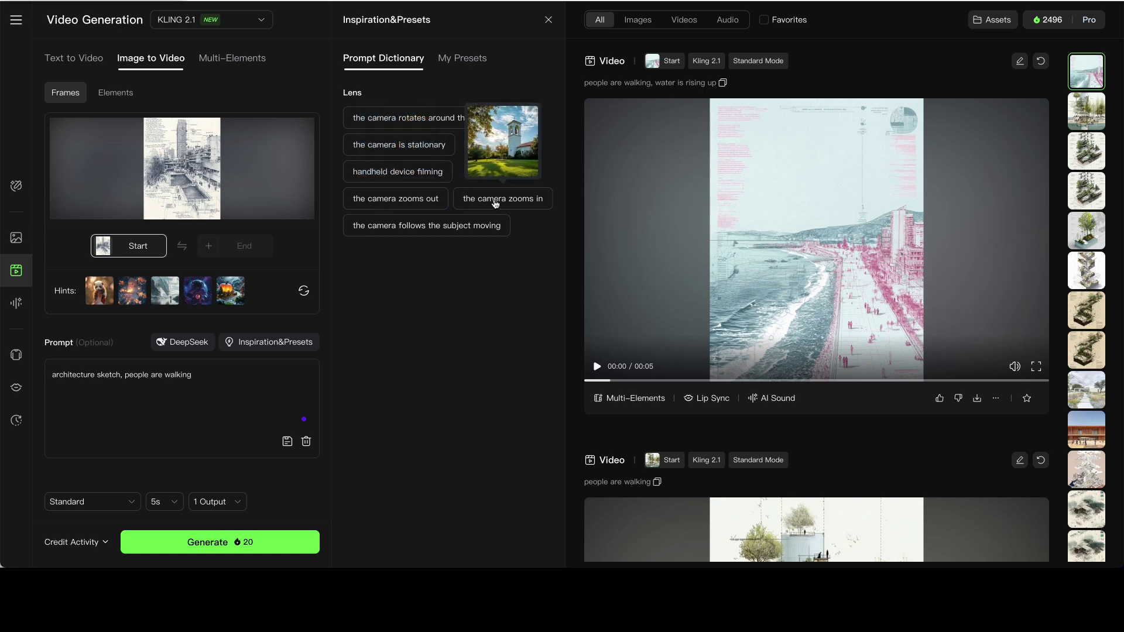
click(505, 201)
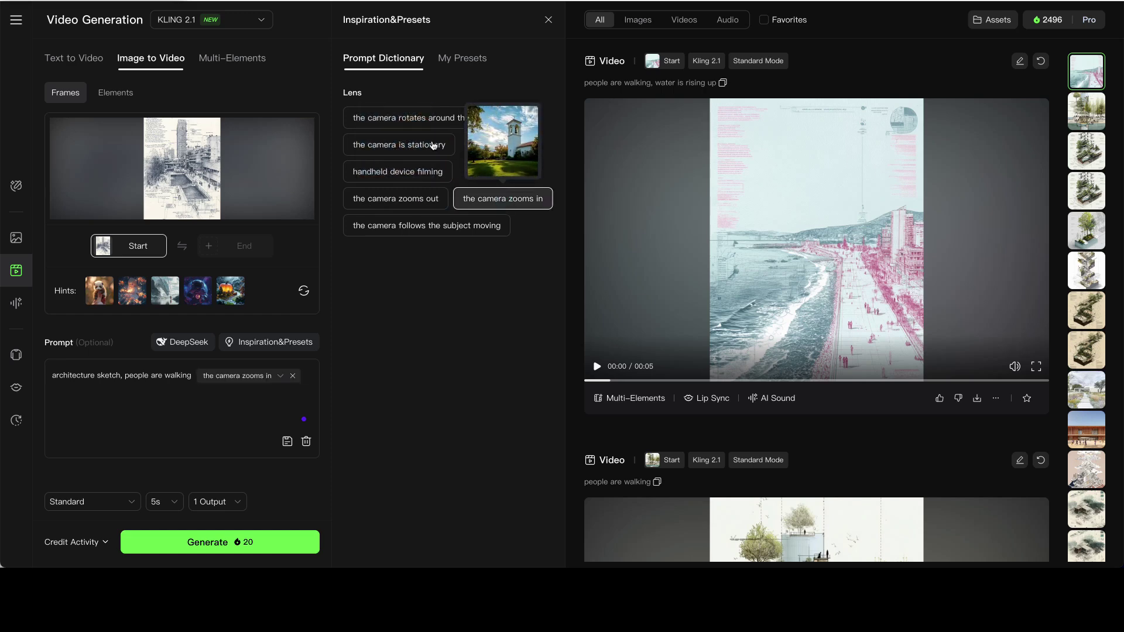
mouse_move(430, 119)
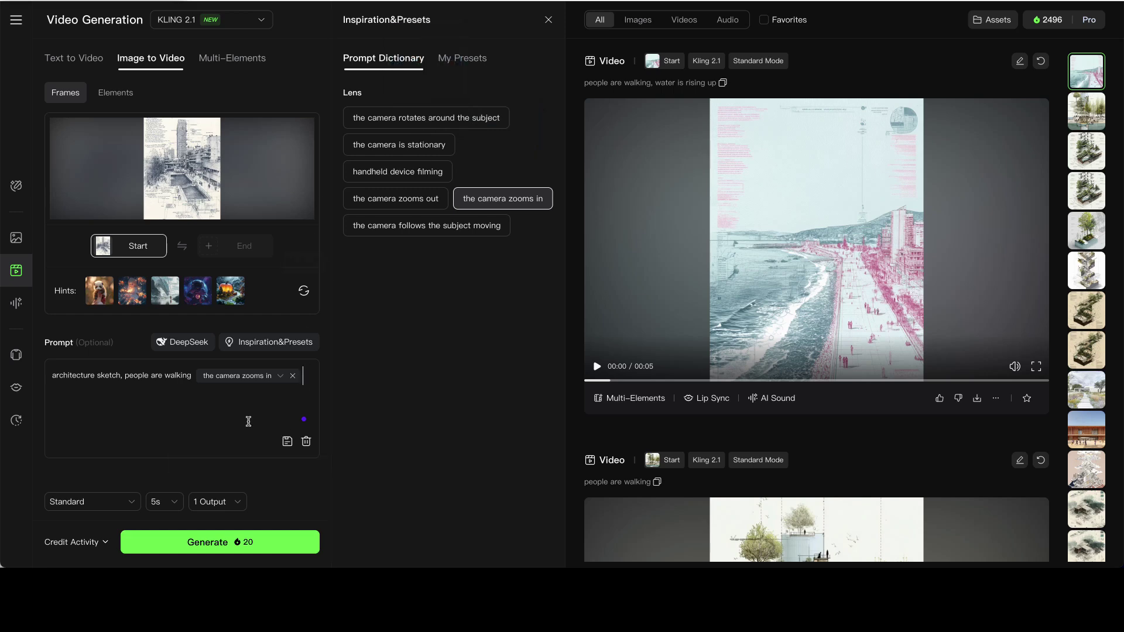
click(548, 21)
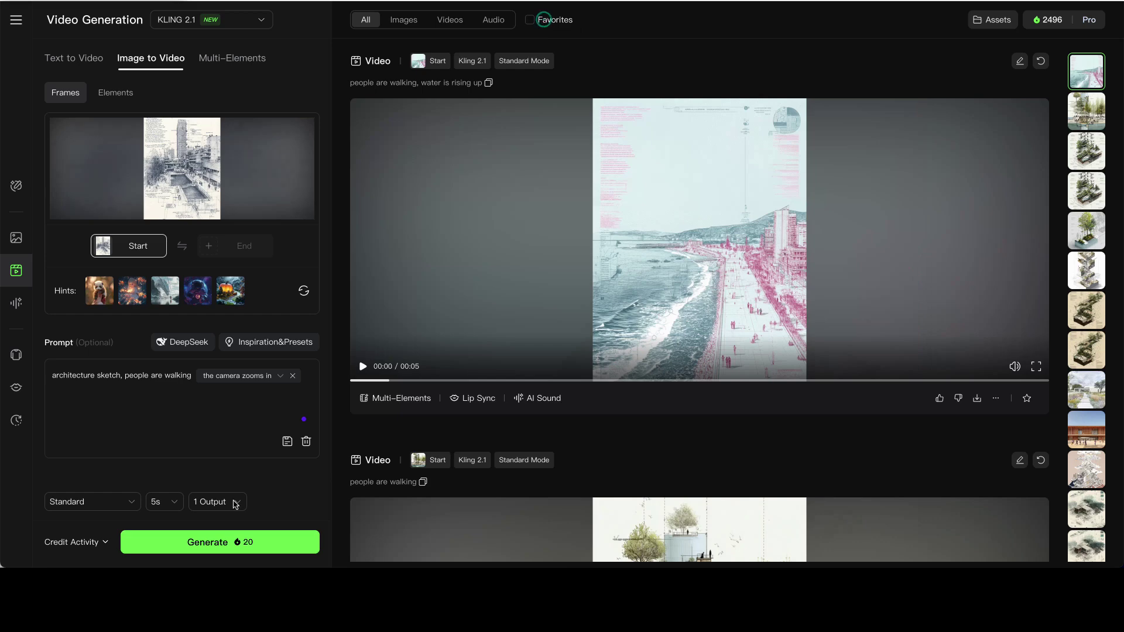
click(201, 544)
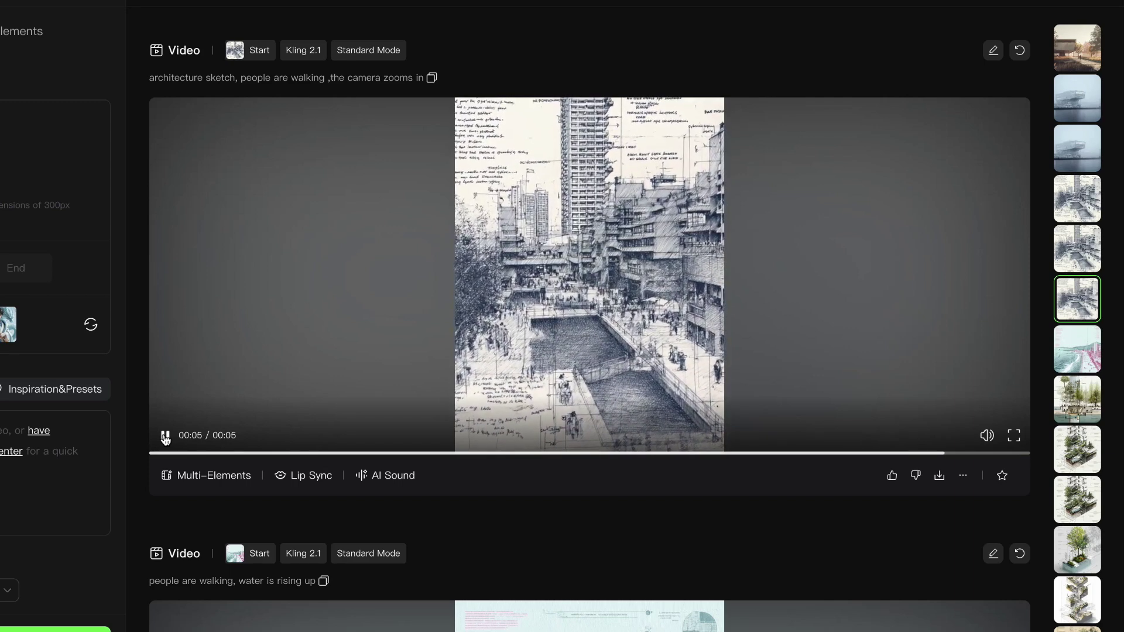
Step: Play the generated city sketch clips and download the one with people walking fast and the camera rounding the tall building
click(166, 436)
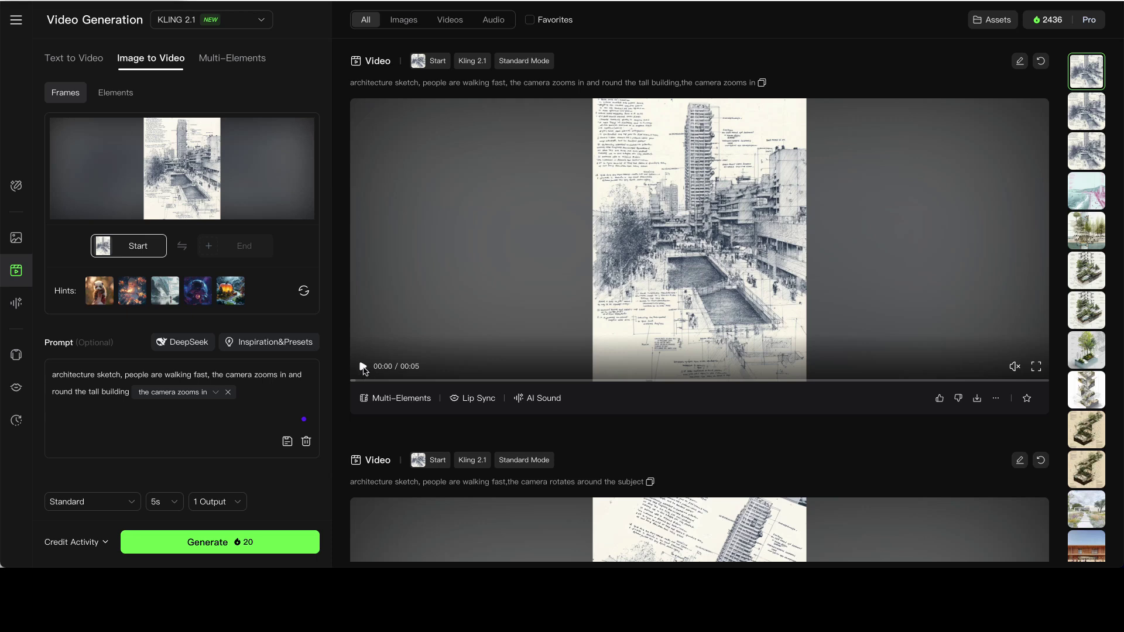
click(362, 368)
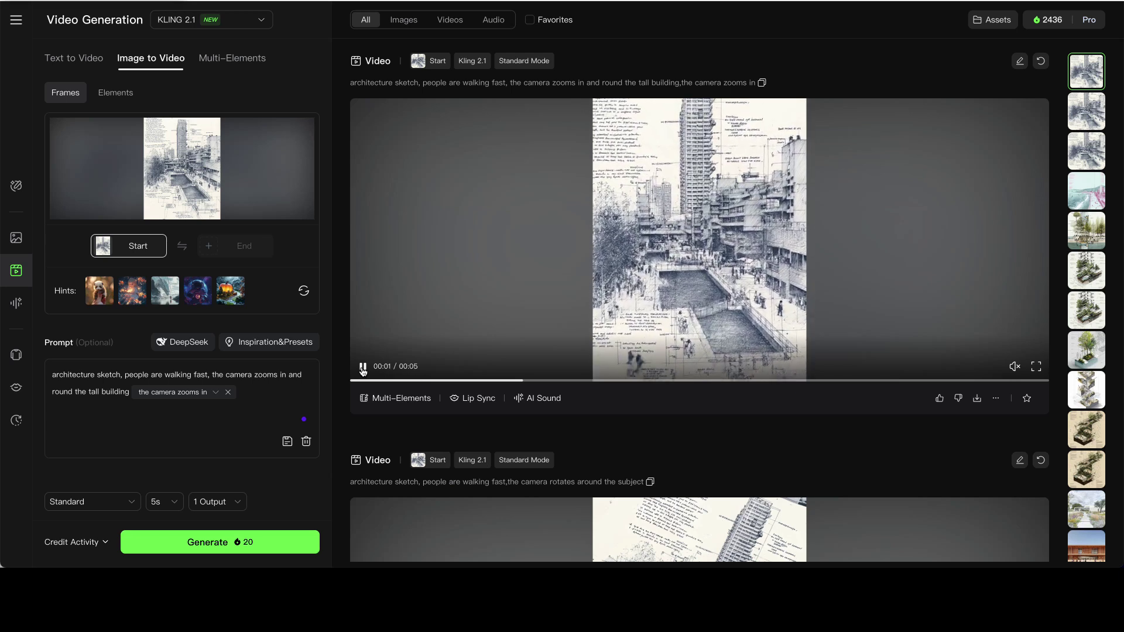
click(363, 368)
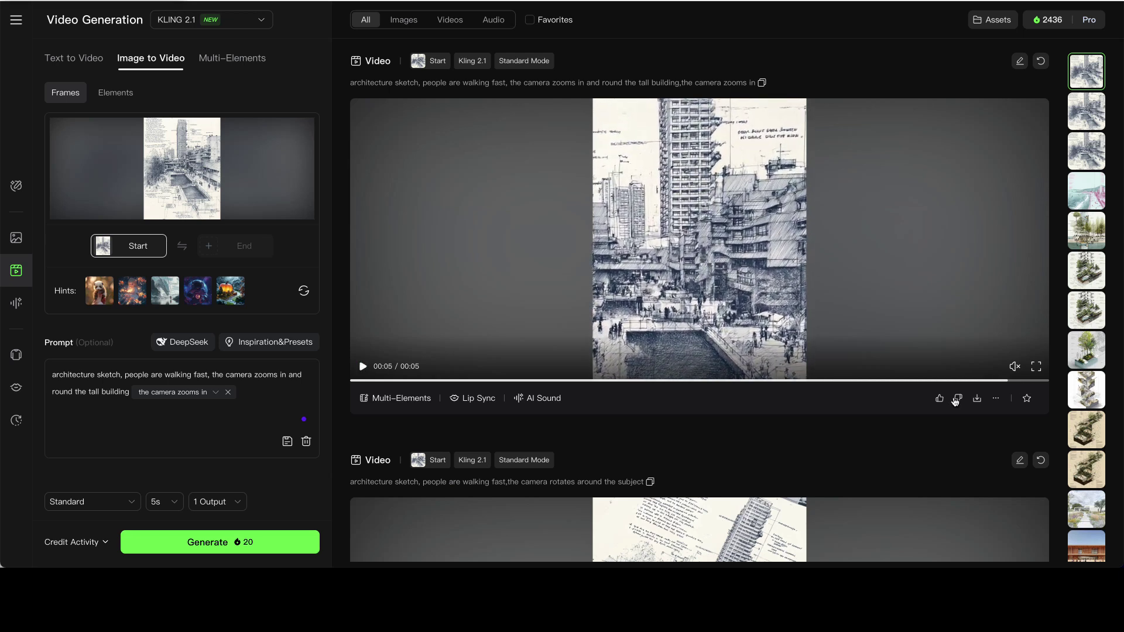
click(977, 401)
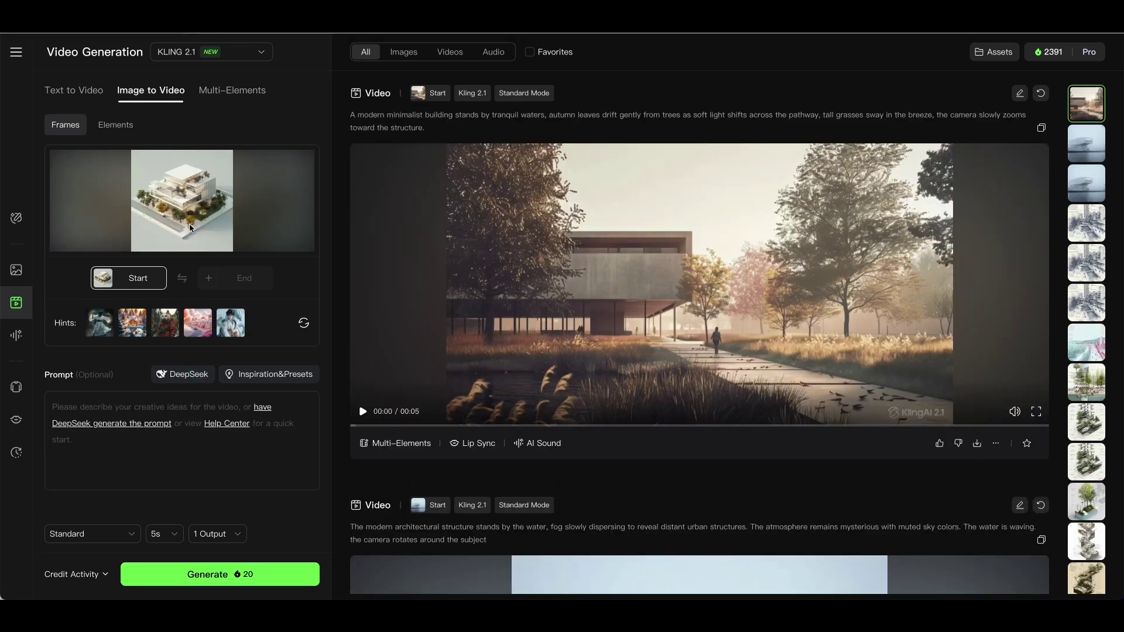
Step: Have DeepSeek write a prompt from the white building image, apply it, and generate and preview the video
click(183, 375)
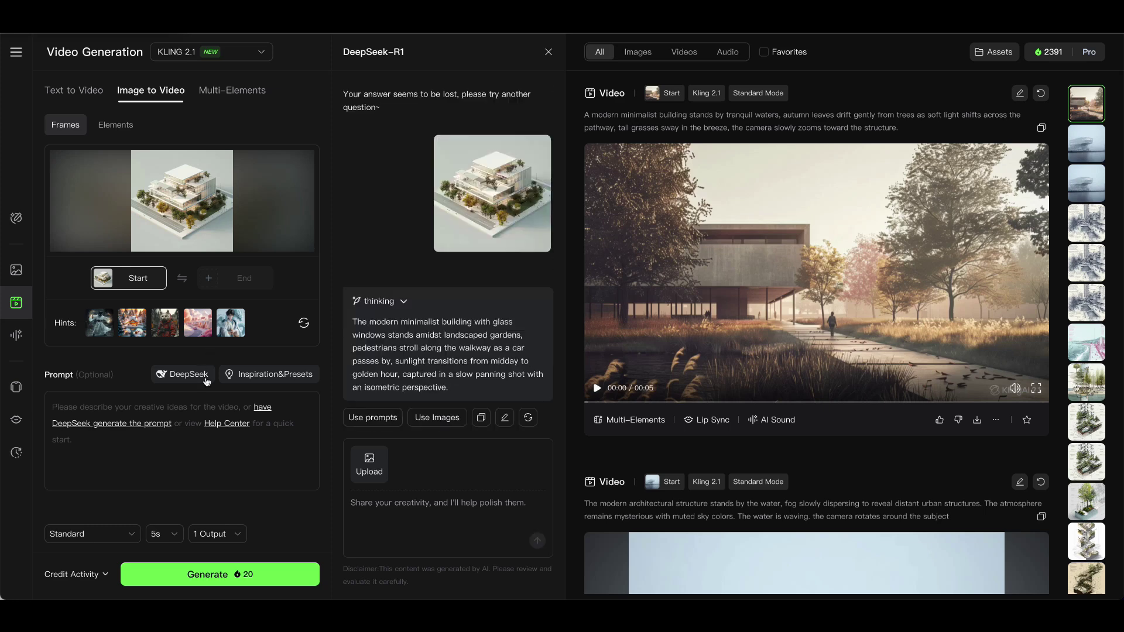
click(362, 424)
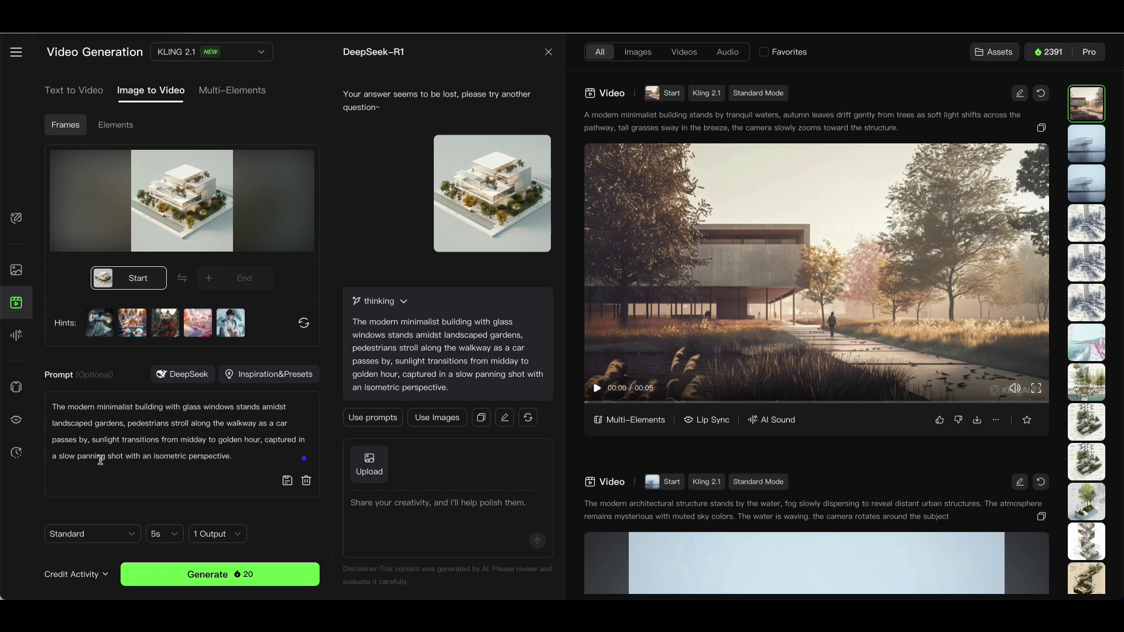
click(223, 575)
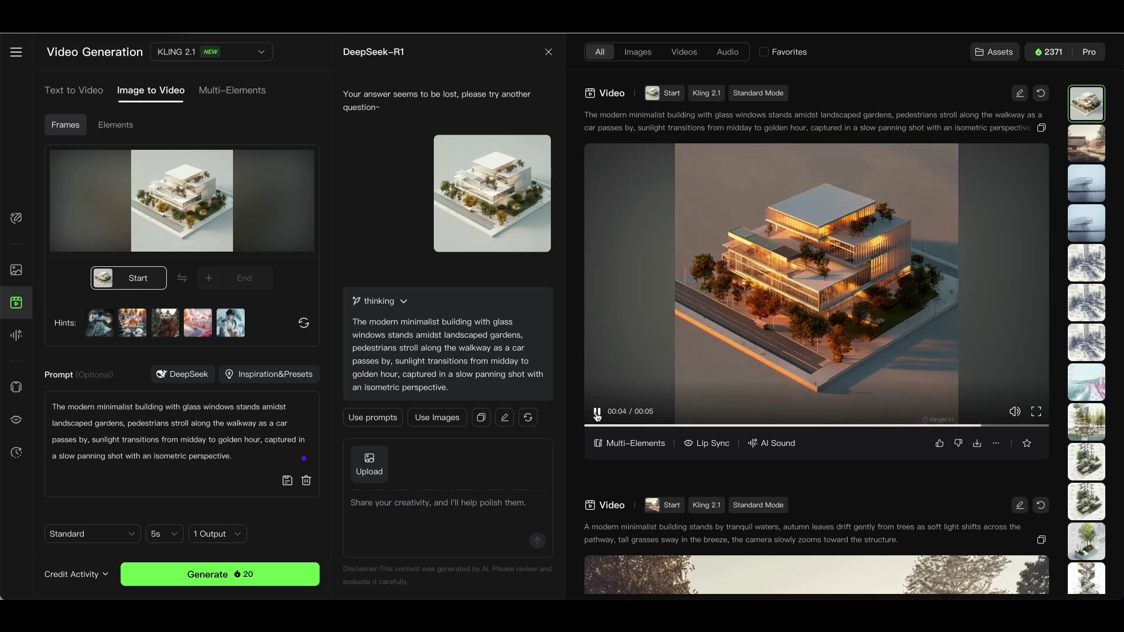
click(597, 415)
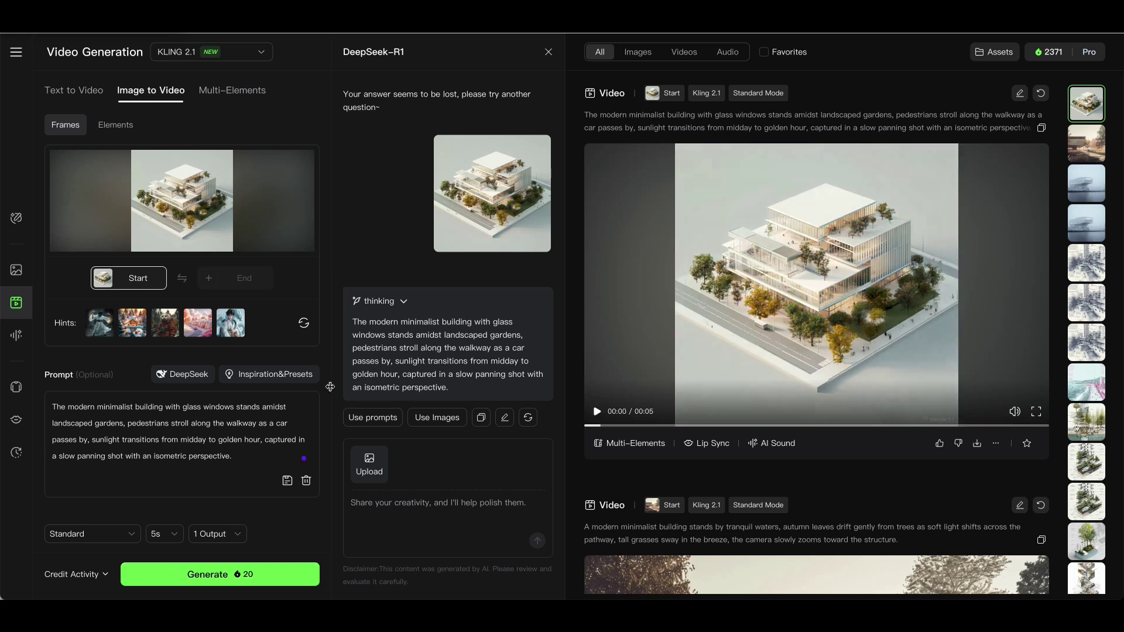
Step: Add the "the camera rotates around the subject" preset to the building prompt, then generate and preview a new video
click(293, 380)
click(298, 375)
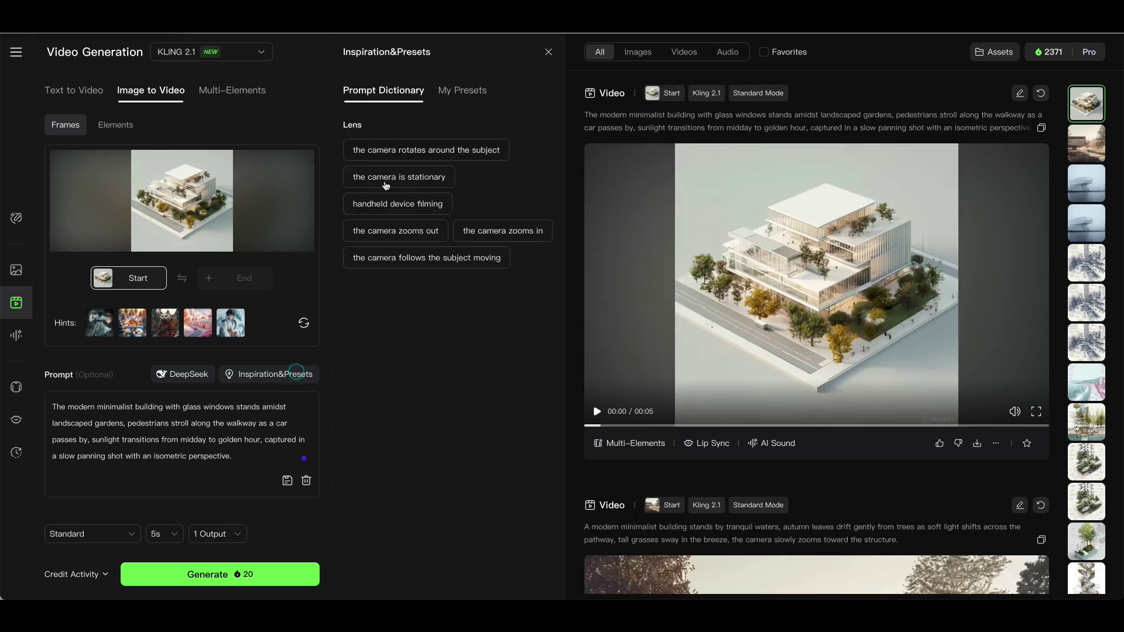
click(392, 153)
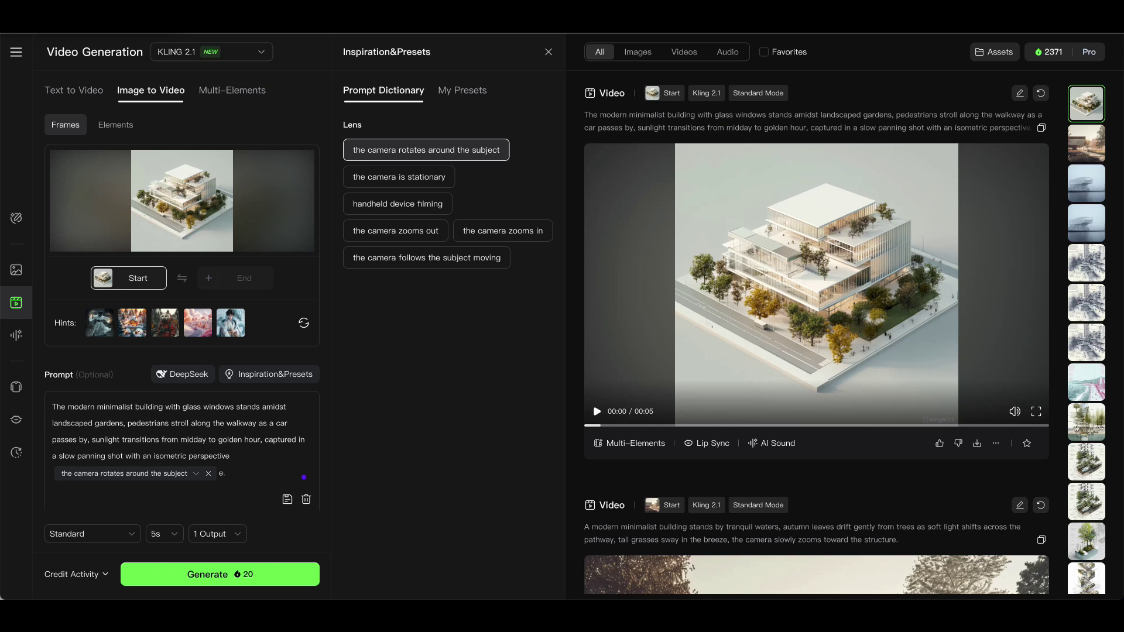
click(234, 575)
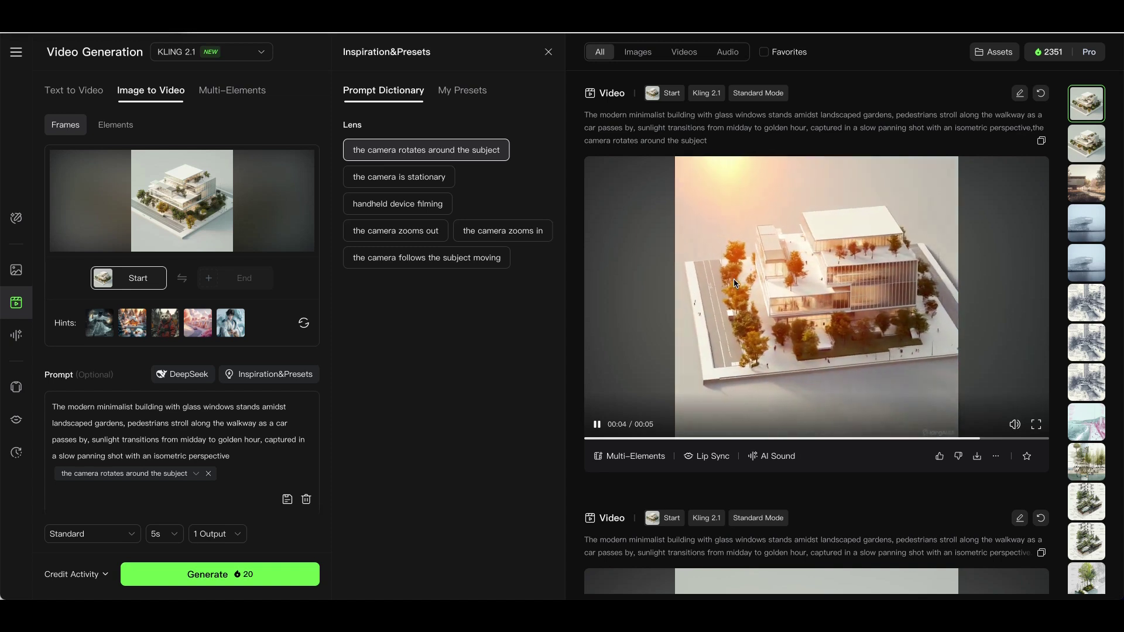
click(597, 425)
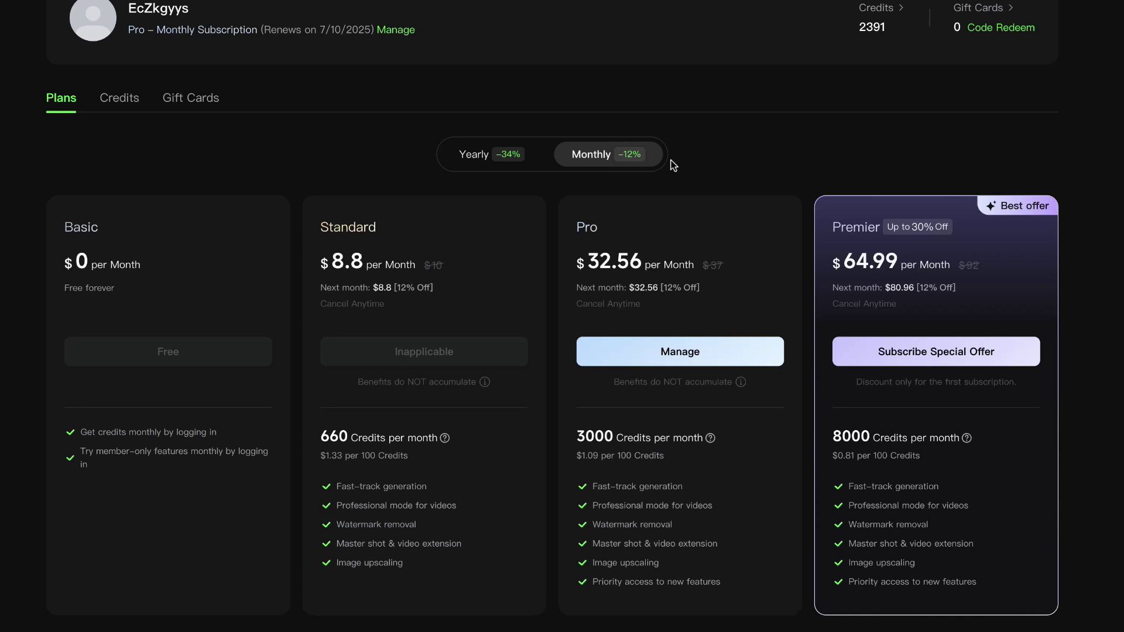
Step: Compare the monthly and yearly prices of the subscription plans and check the waiting time of the queued generation
scroll(673, 166, down, 1)
scroll(673, 166, up, 1)
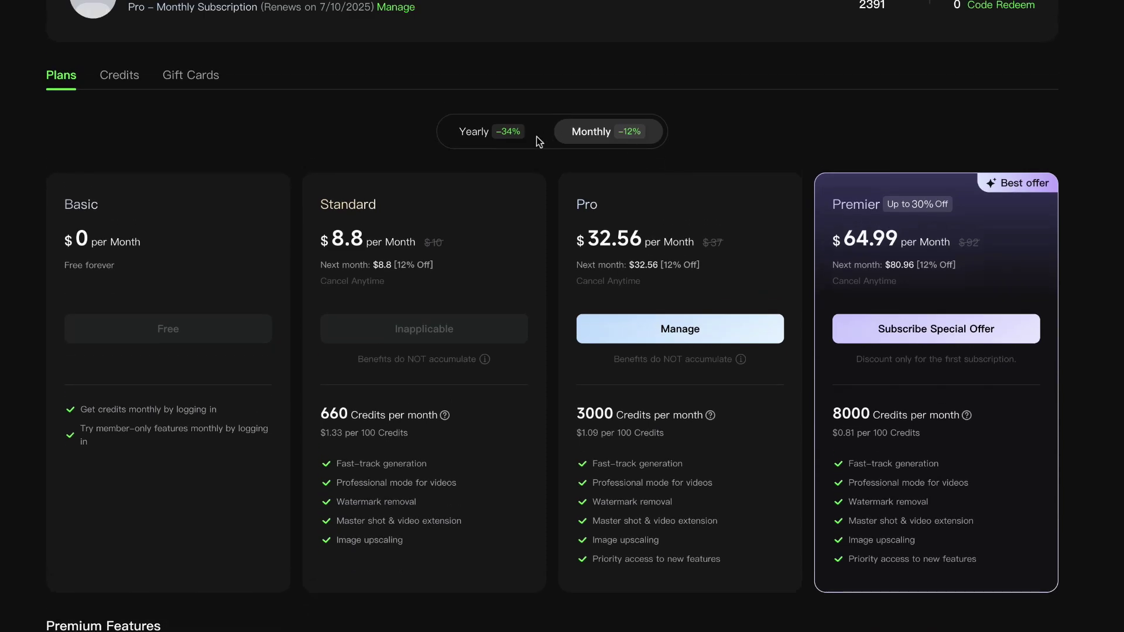
click(518, 140)
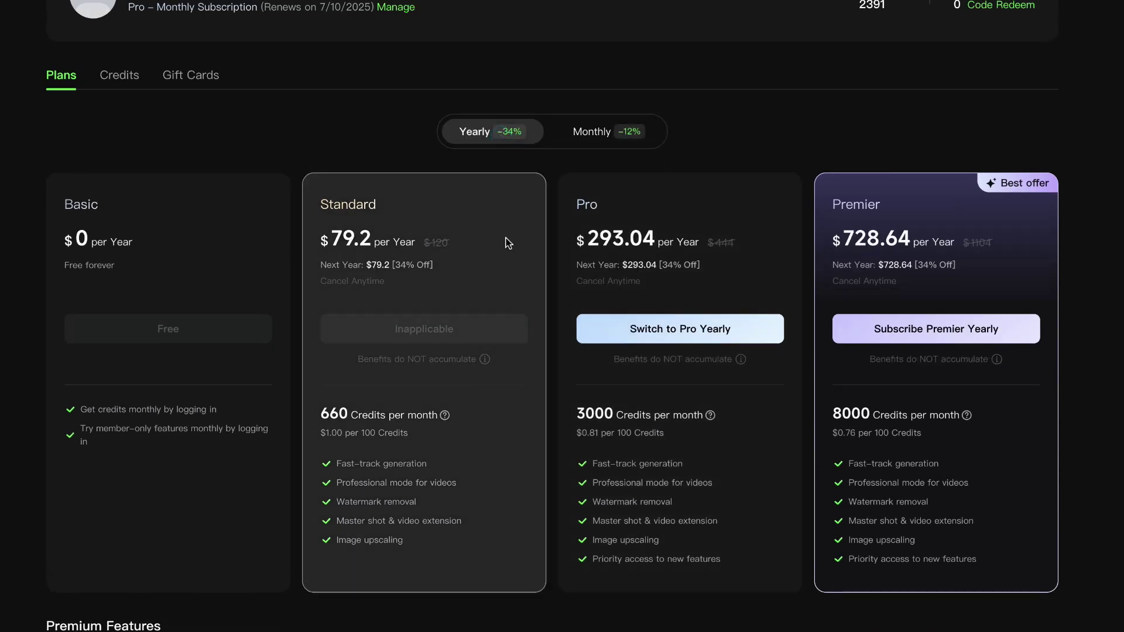
click(598, 132)
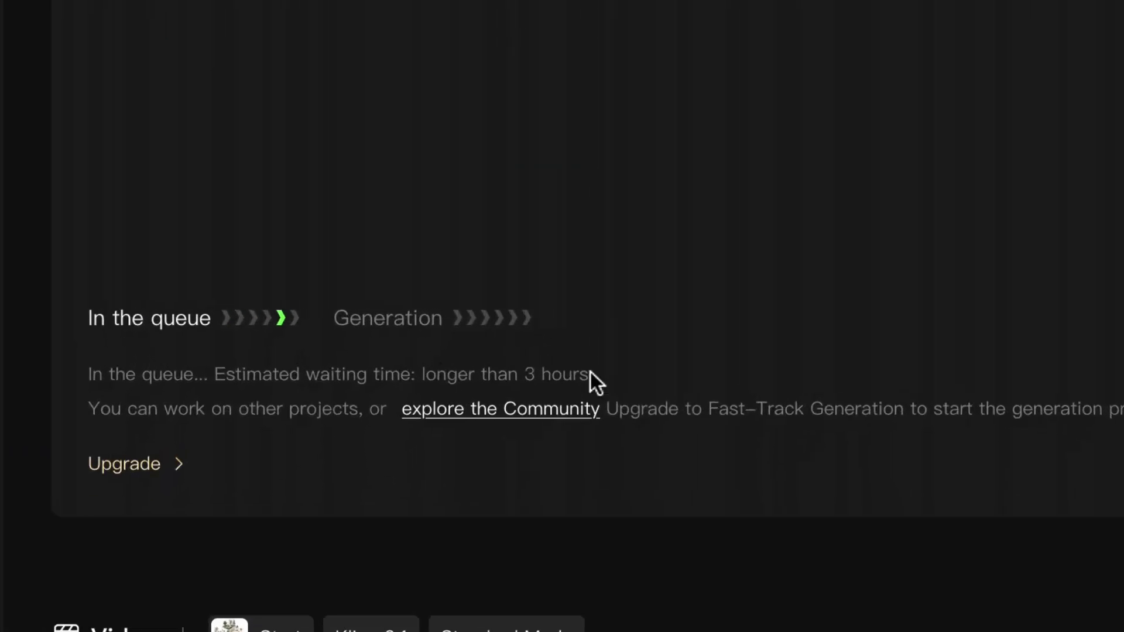
click(513, 372)
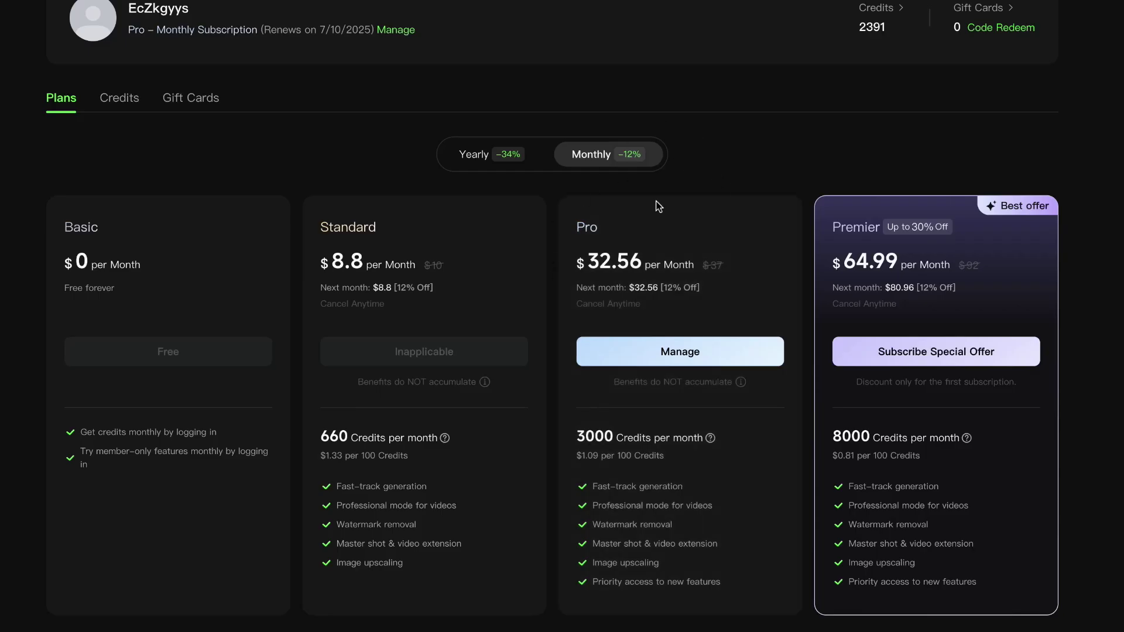
scroll(673, 166, down, 2)
scroll(673, 166, up, 1)
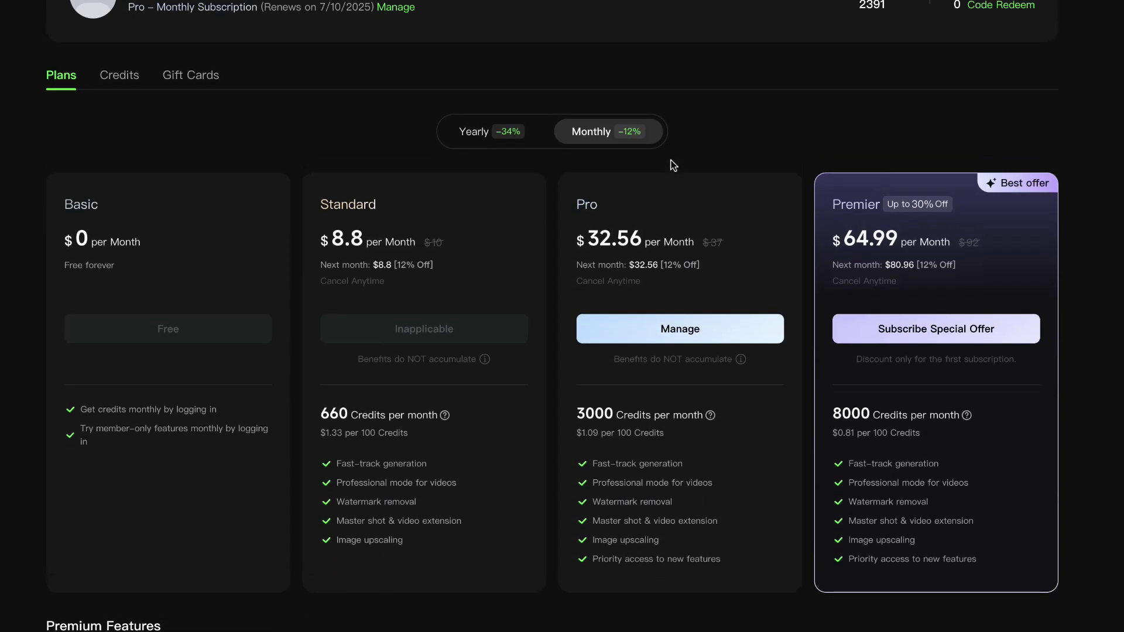
click(518, 139)
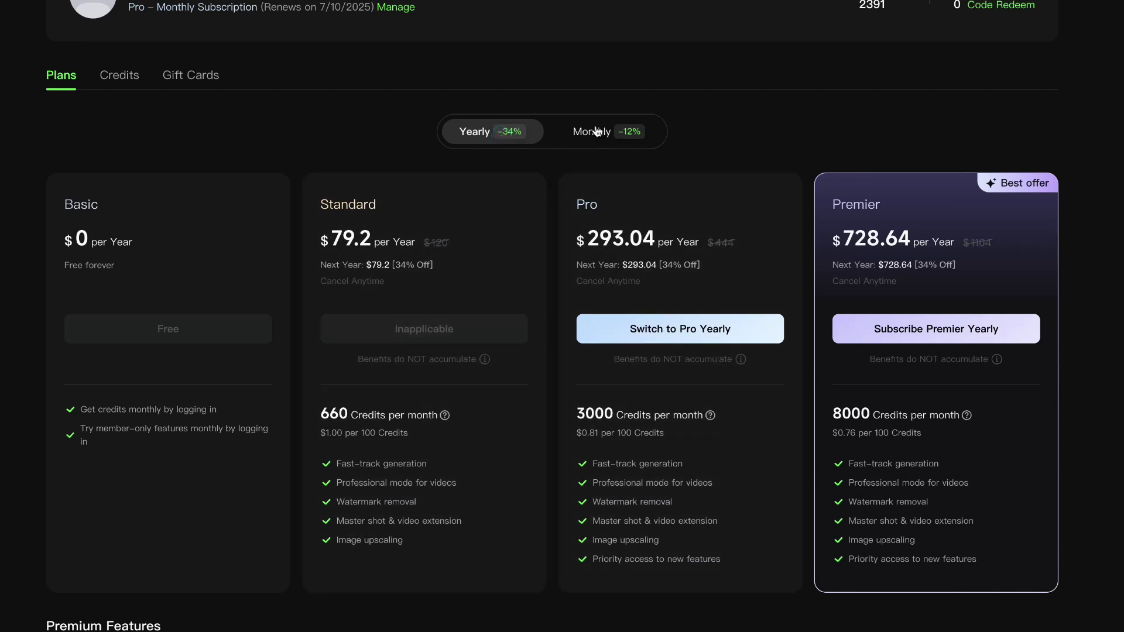
click(596, 129)
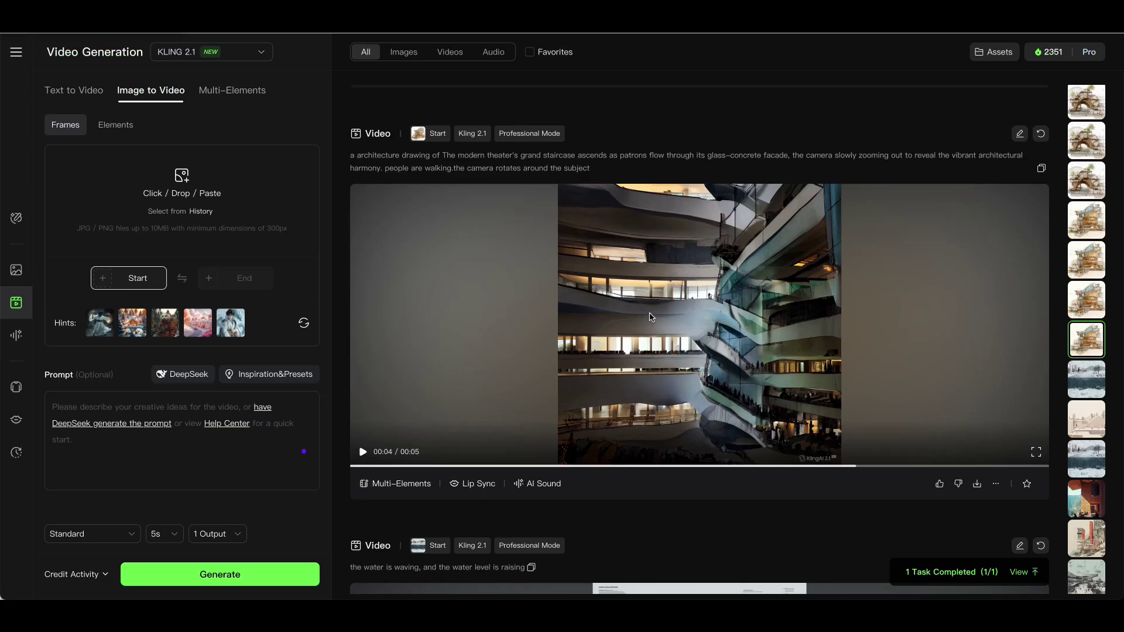
Step: Review the modern theater drawing clips in the generation history for how the camera movement treats the building
scroll(650, 317, up, 1)
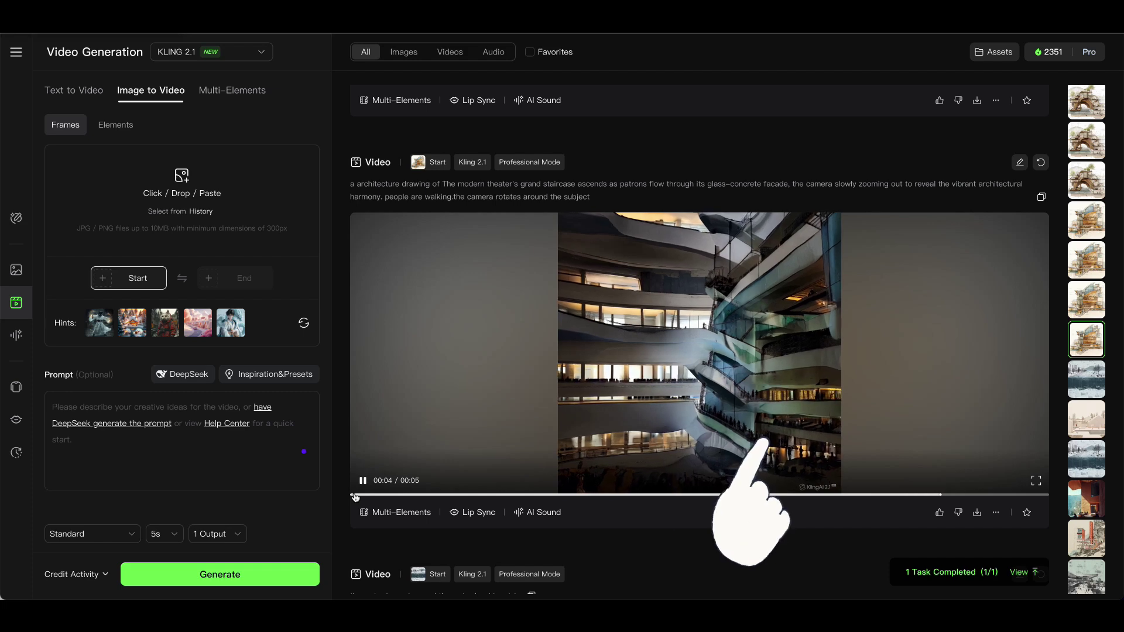
scroll(355, 445, up, 5)
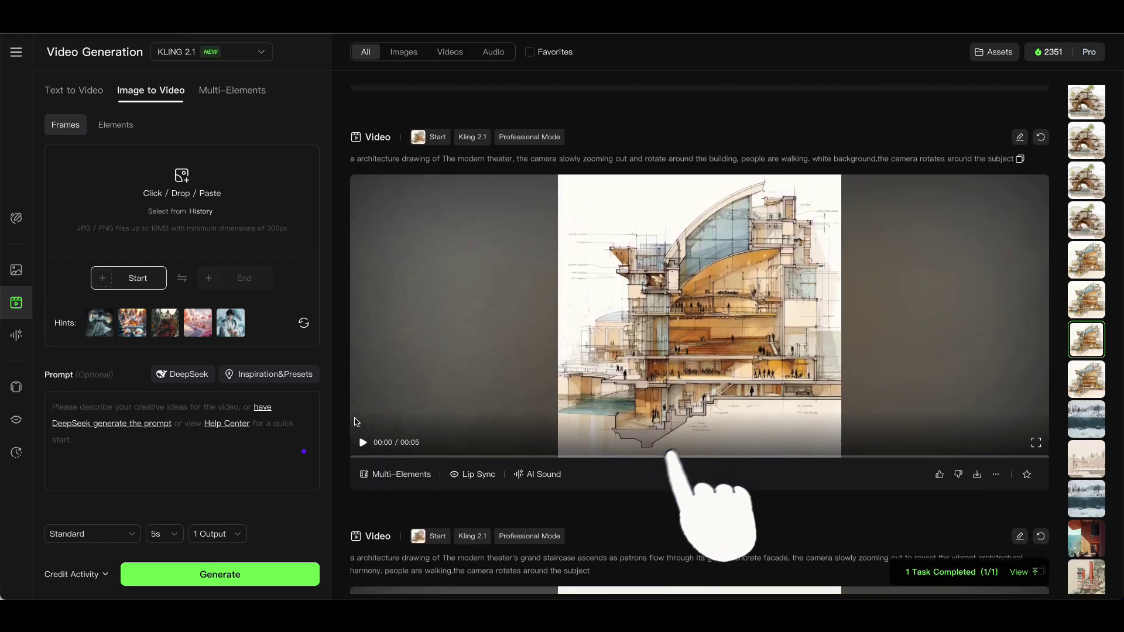
click(363, 446)
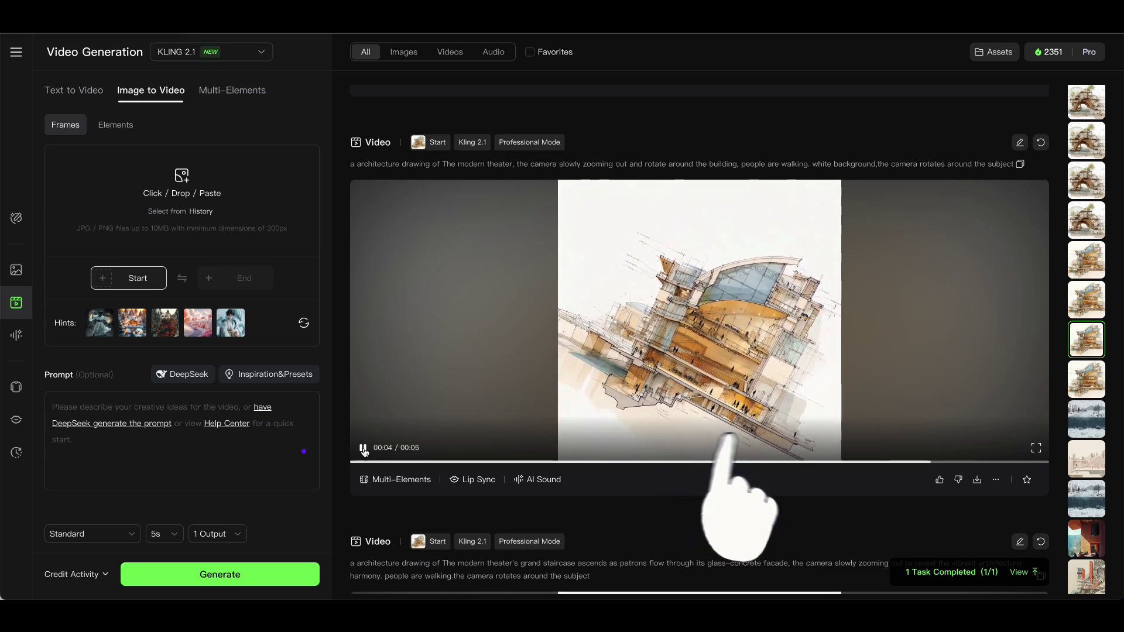
scroll(363, 450, down, 4)
scroll(363, 449, up, 10)
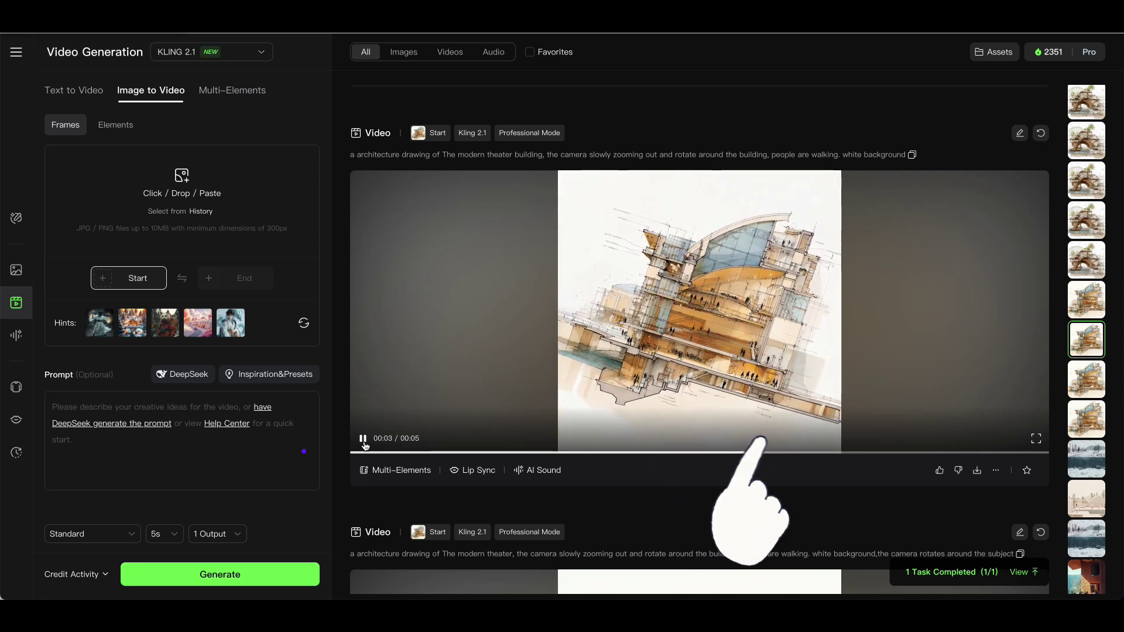
Step: Play the camera rotation clips of the arch building, the waterside tower and the green landscape drawings to compare their results
scroll(364, 446, up, 3)
scroll(364, 446, up, 5)
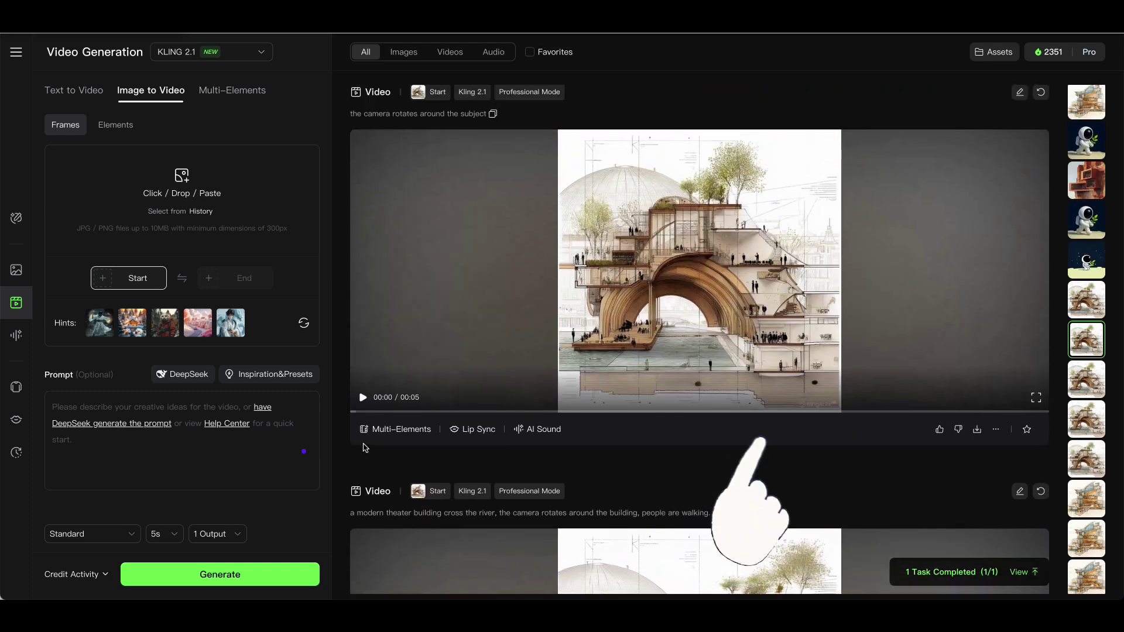
click(363, 437)
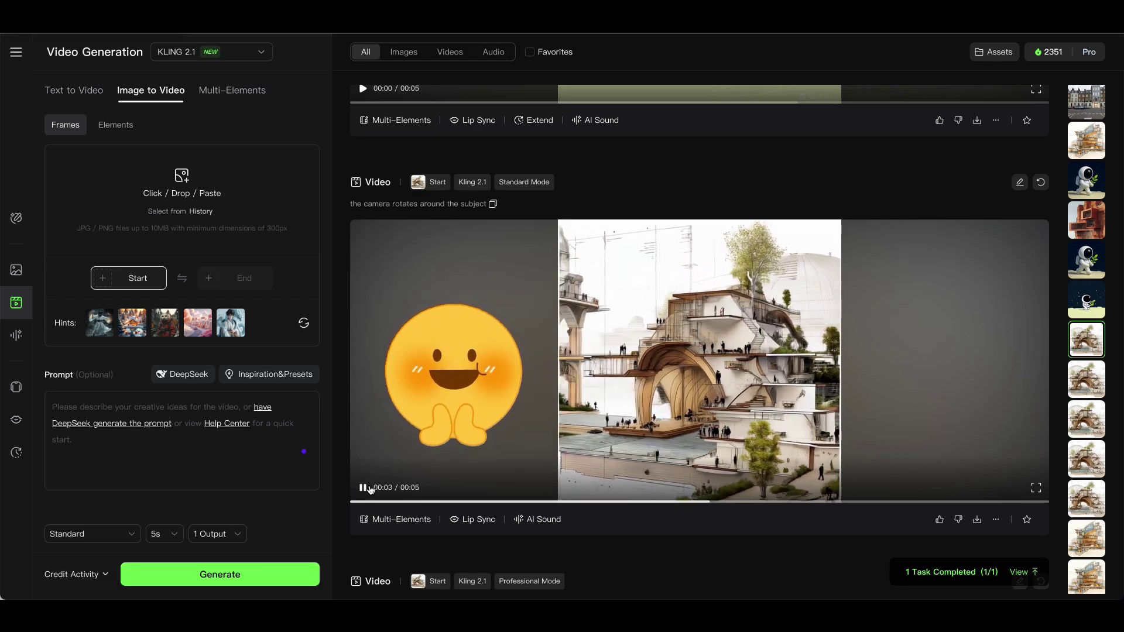
scroll(363, 468, up, 10)
scroll(363, 462, up, 1)
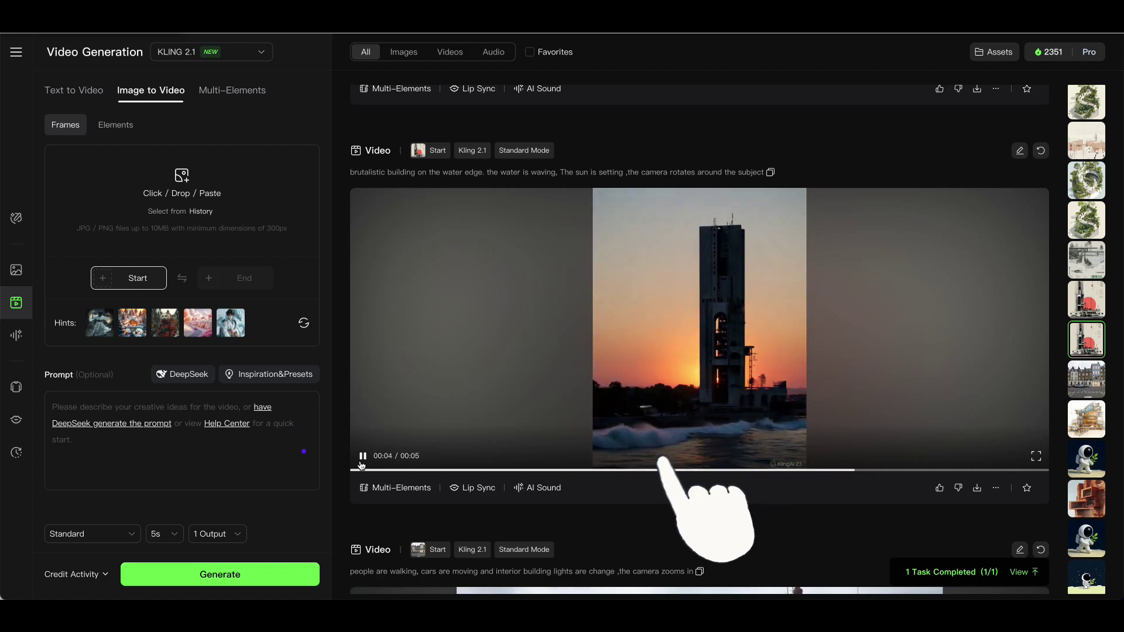
scroll(361, 466, up, 8)
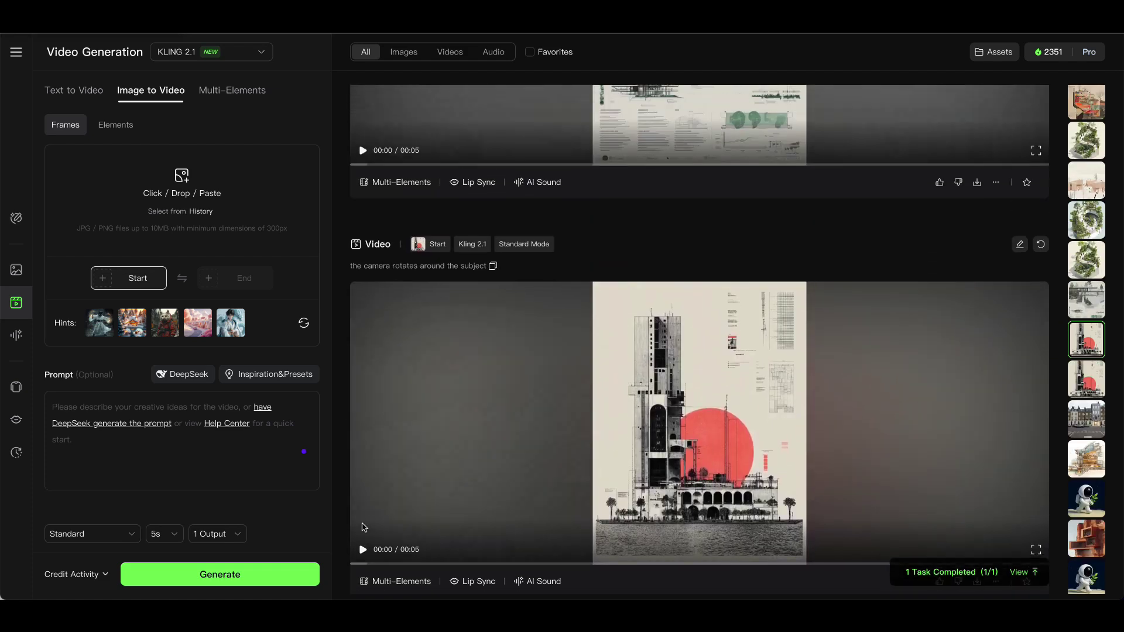
click(363, 550)
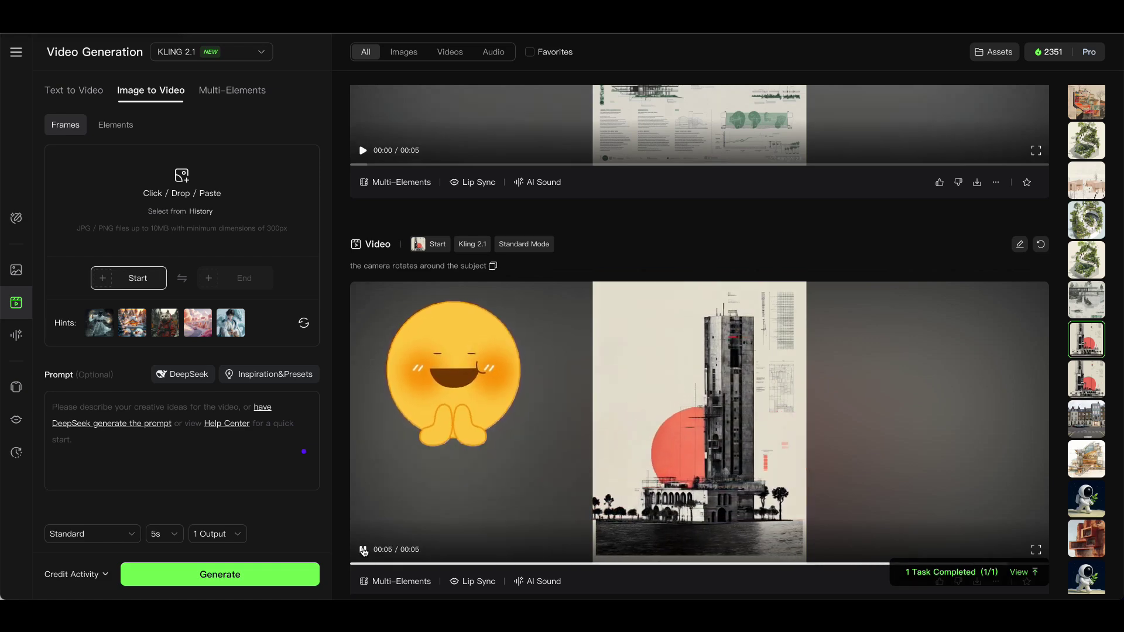
scroll(364, 527, up, 5)
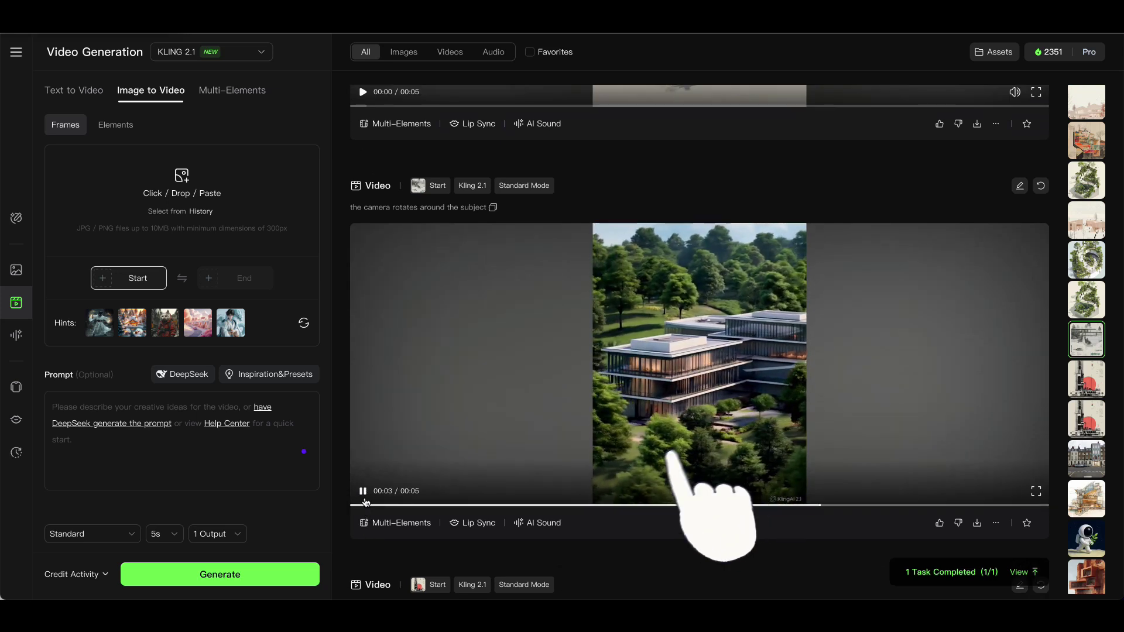
scroll(366, 501, up, 6)
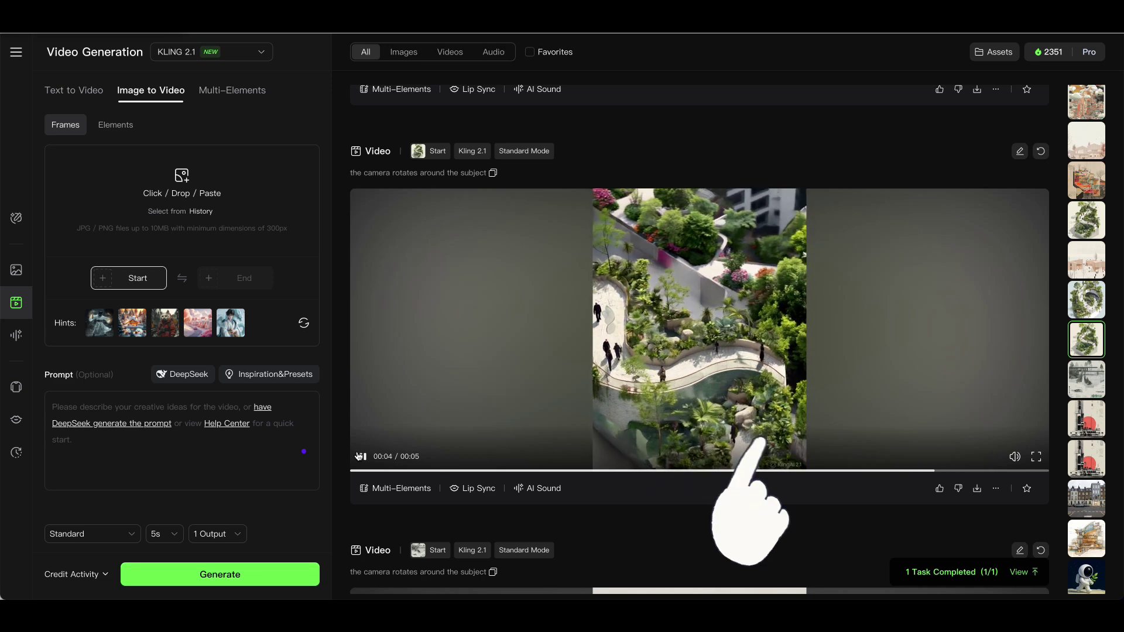
Step: Play the isometric landscape diagram, Oslo waterfront community and Kling 1.6 landscape orbit clips to compare how their prompts drive the camera
scroll(360, 463, up, 5)
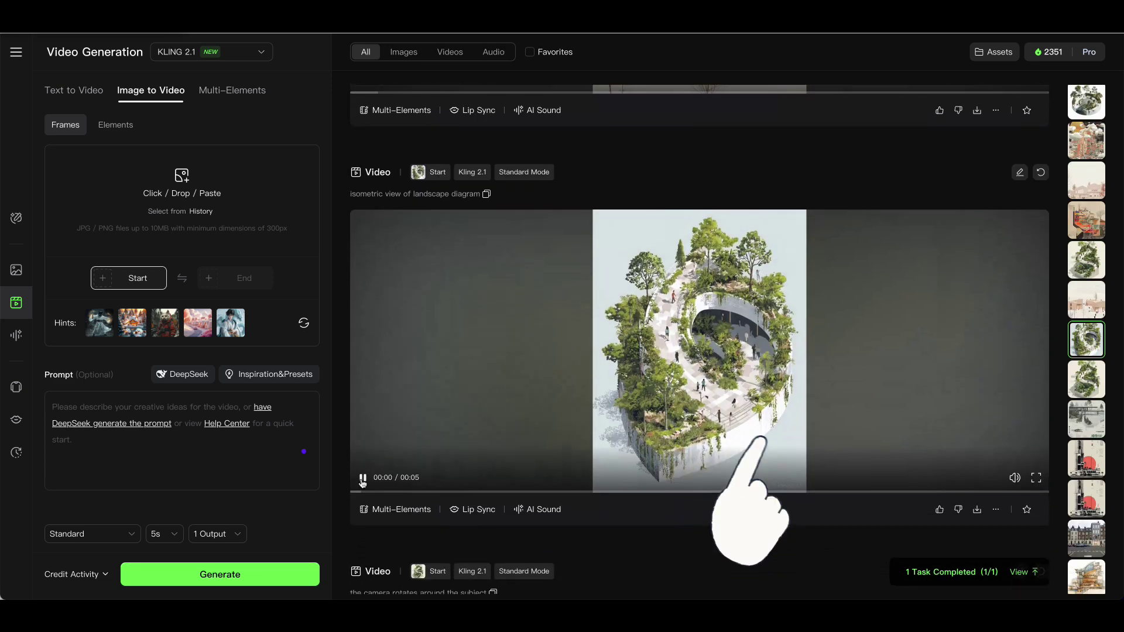
click(362, 466)
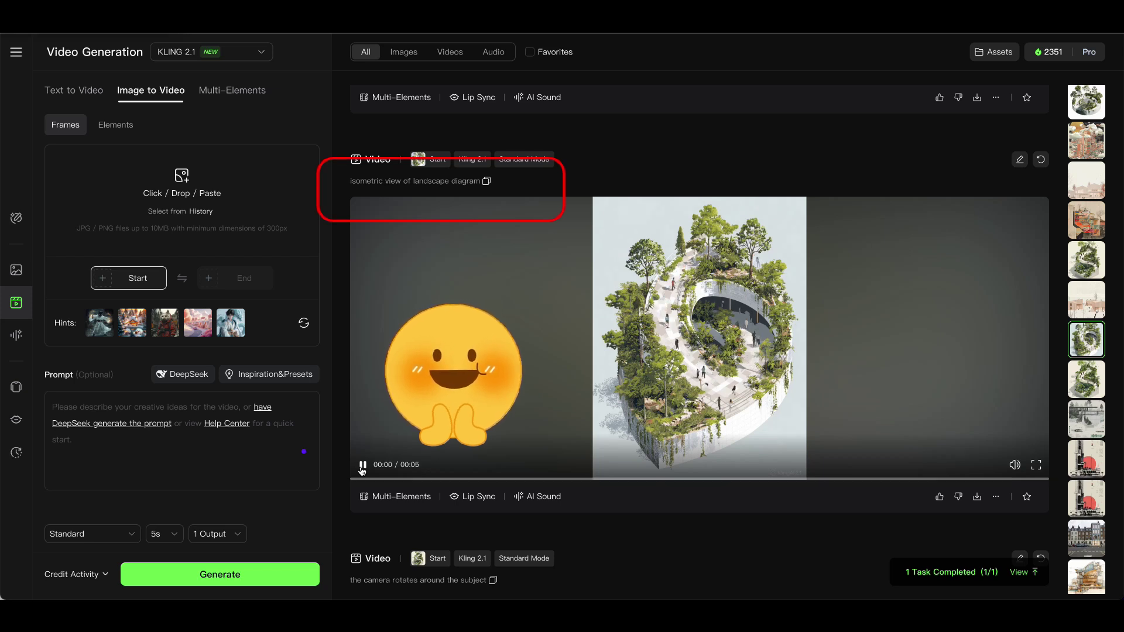
scroll(362, 468, up, 2)
scroll(361, 471, up, 5)
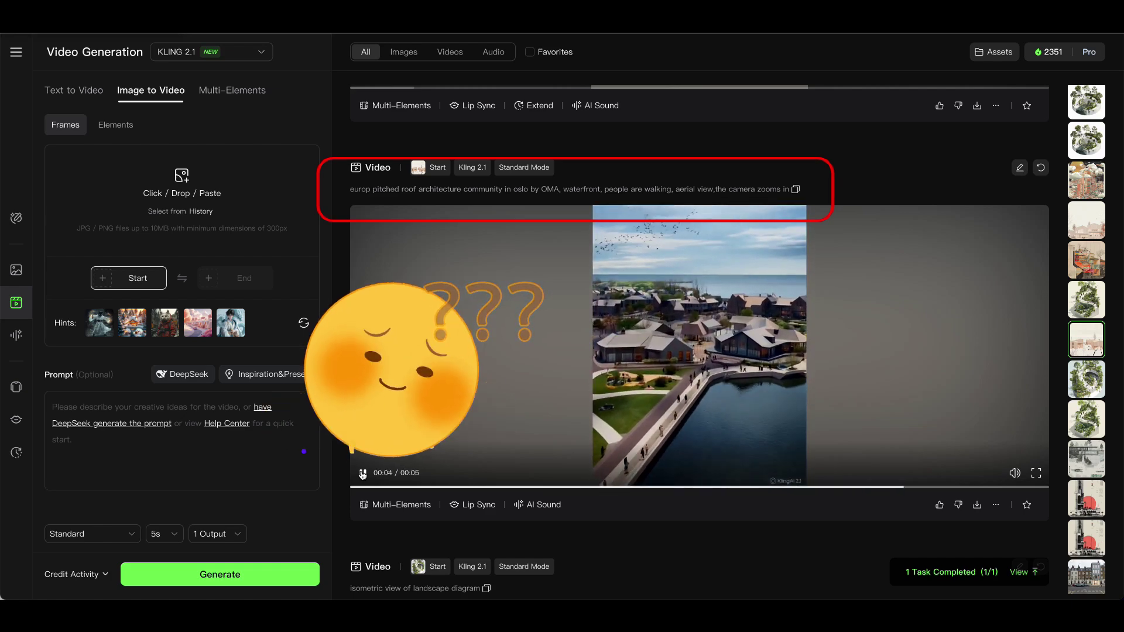
scroll(363, 475, up, 6)
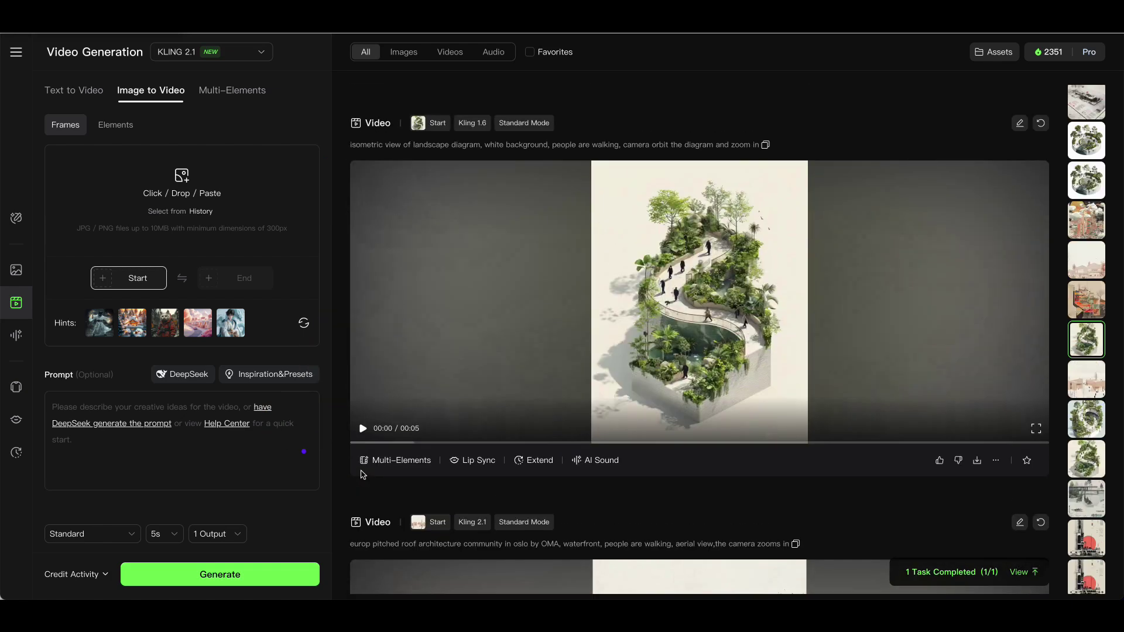
click(363, 429)
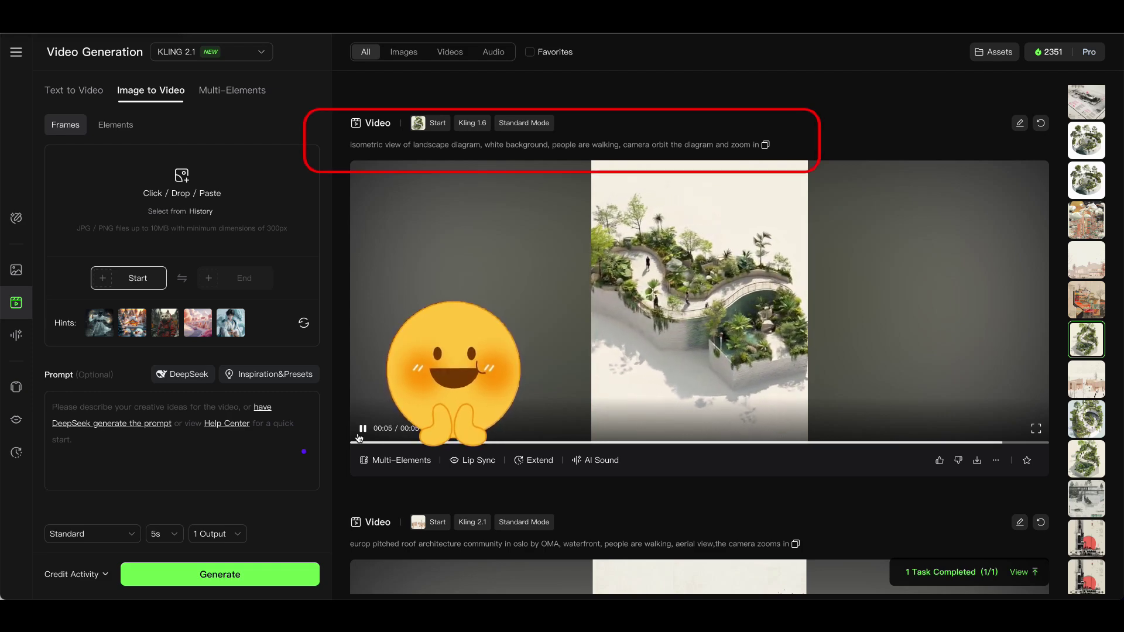
Step: Review the colorful section drawing zoom-in clip and the rotation clips of the round landscape diagram and the architecture poster
scroll(359, 438, up, 6)
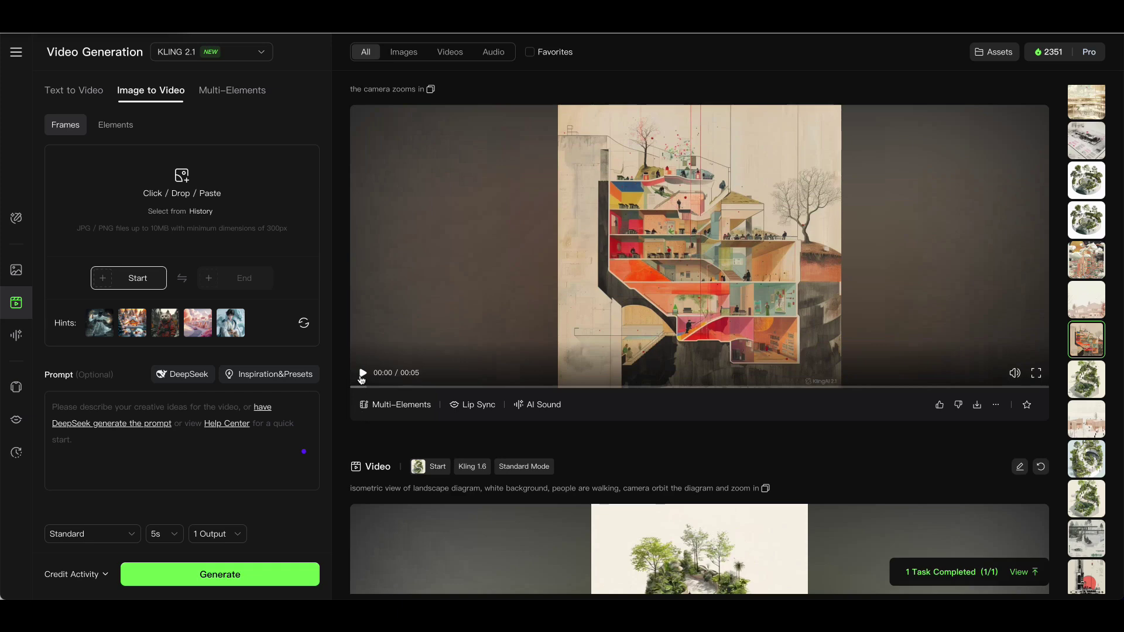
click(362, 375)
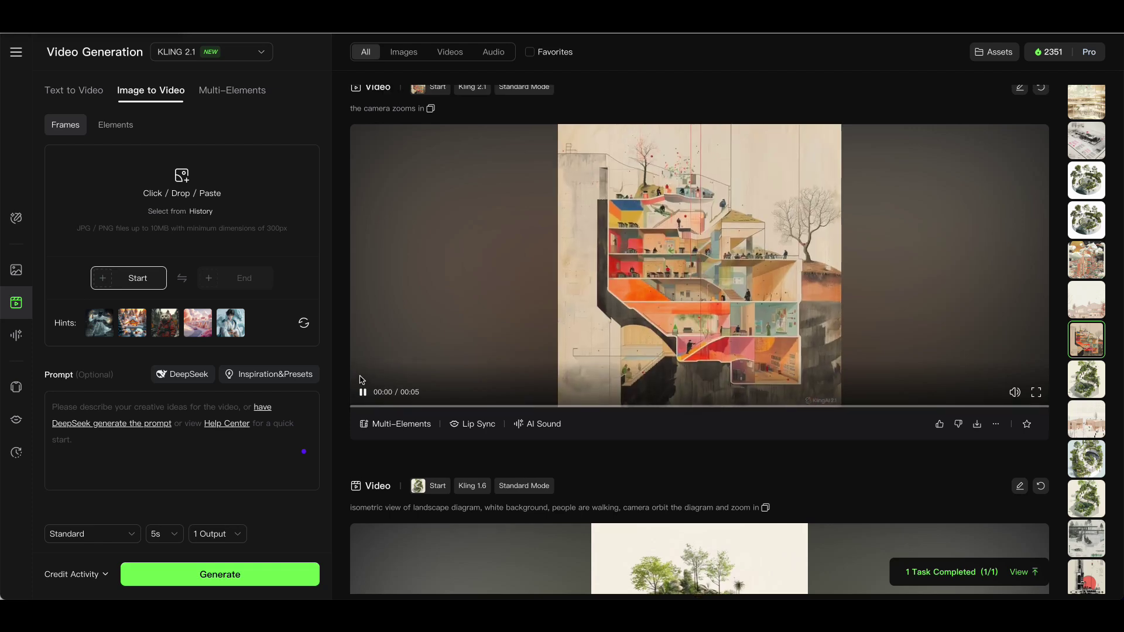
scroll(362, 380, up, 8)
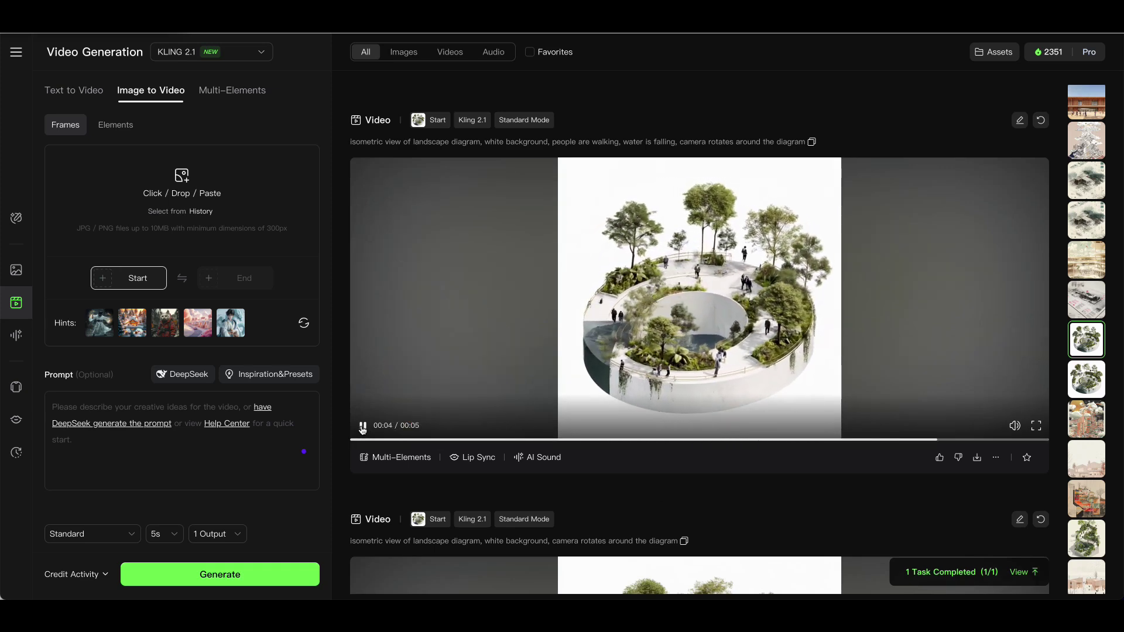
scroll(364, 429, up, 5)
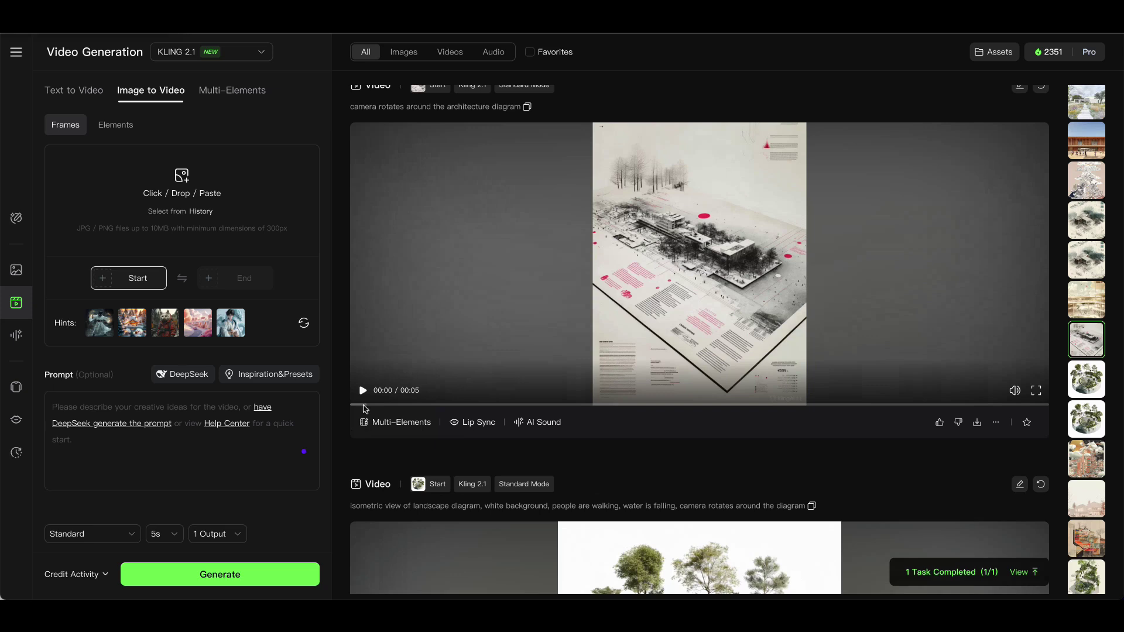
scroll(365, 409, up, 2)
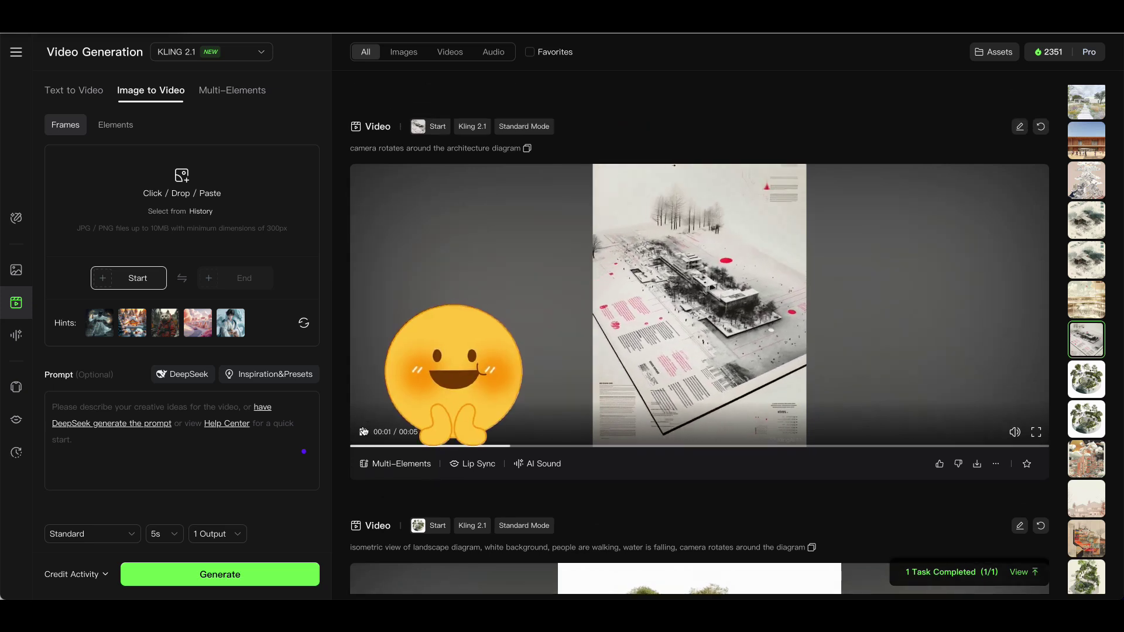
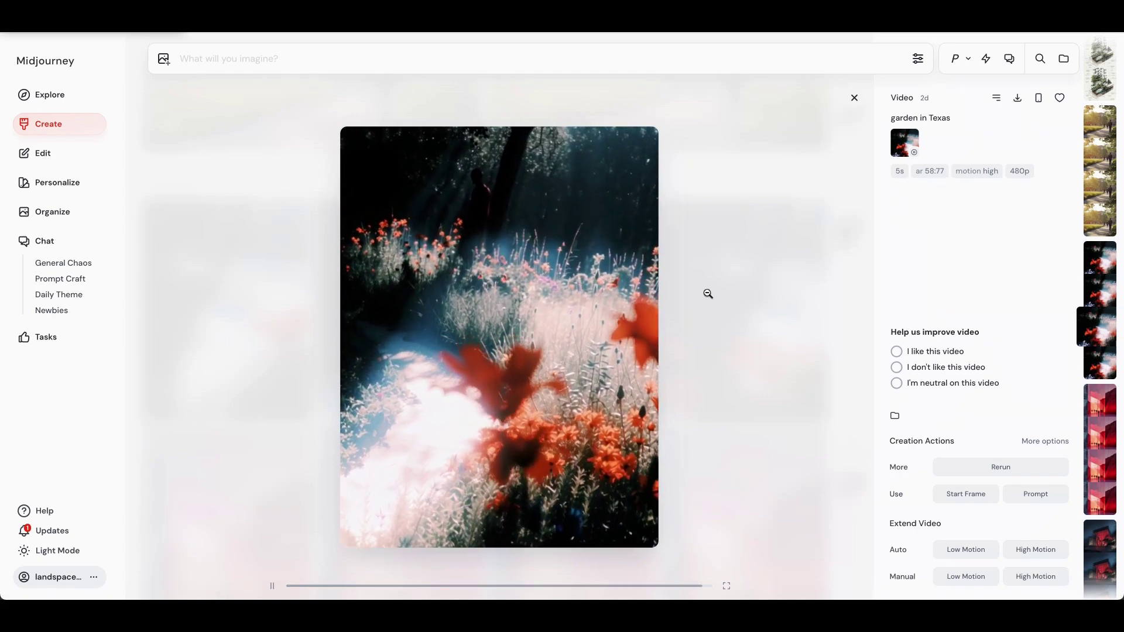
Step: Switch to Midjourney and review the "garden in Texas" clip and the red-lit museum interior and exterior clips
click(708, 294)
scroll(708, 293, down, 2)
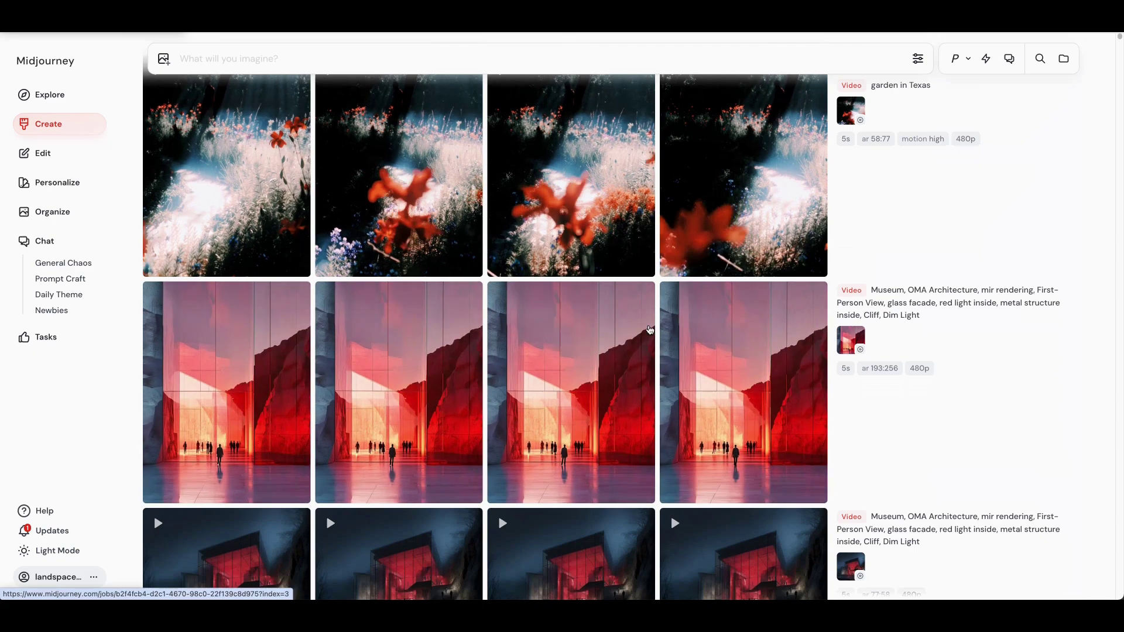
click(633, 349)
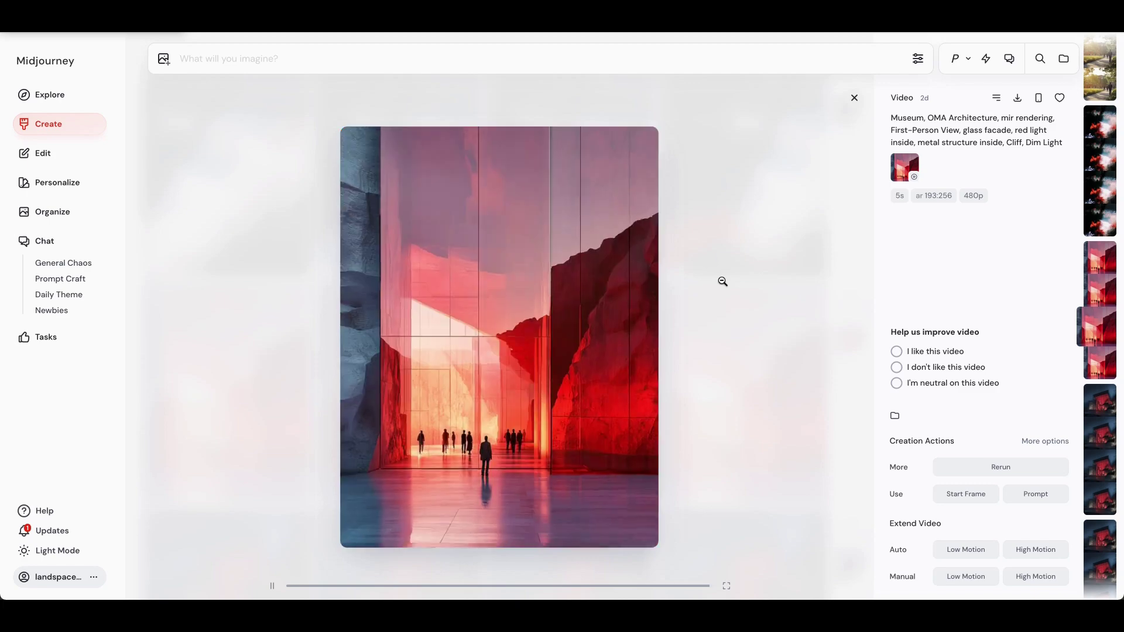
click(722, 281)
scroll(644, 275, down, 4)
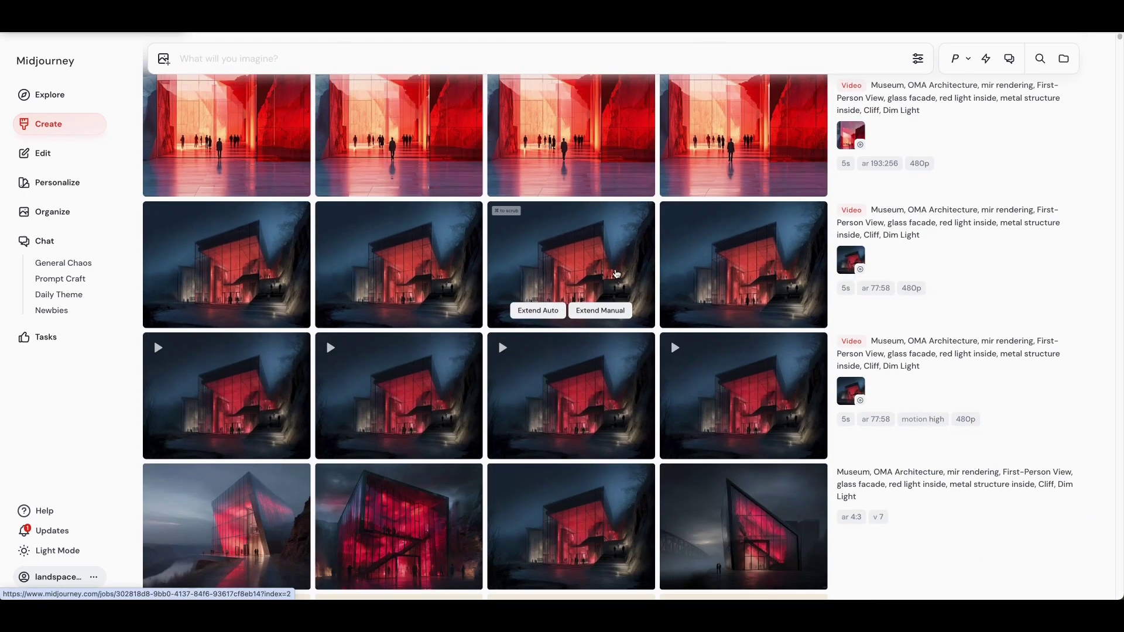
click(617, 274)
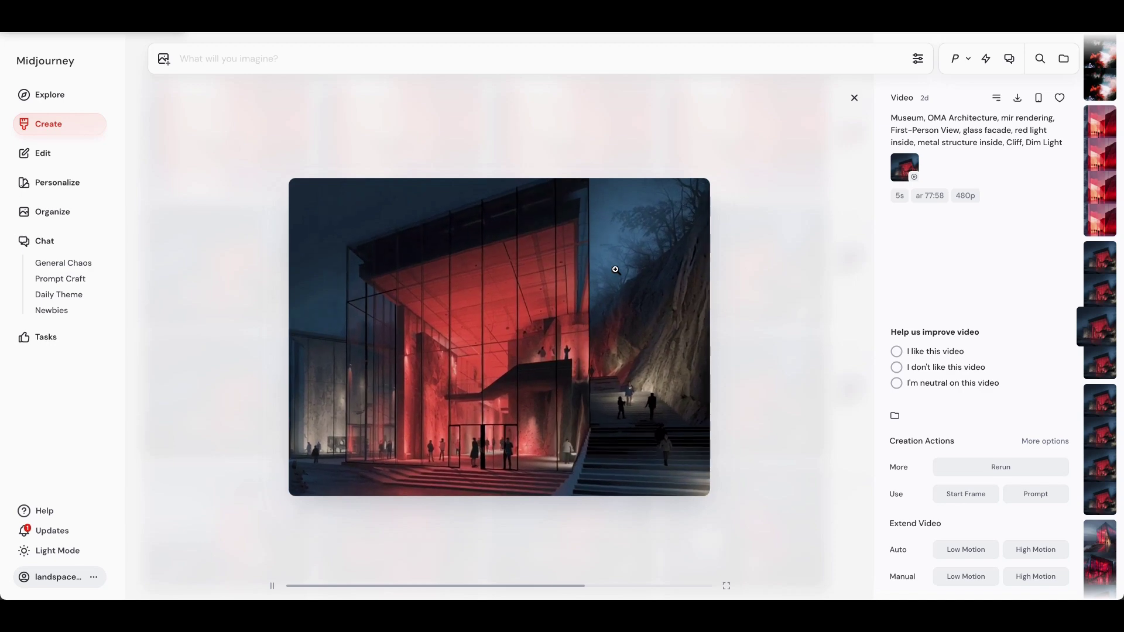
key(Escape)
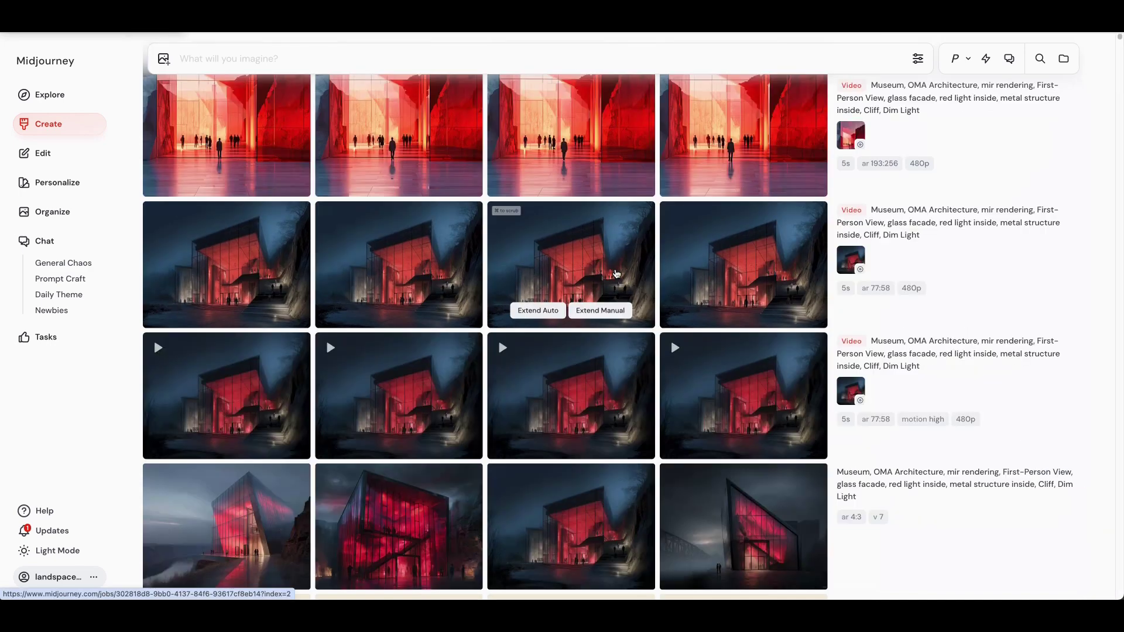
Step: Find the OMA museum architectural poster images in the creation history and open the first green one
scroll(617, 274, down, 10)
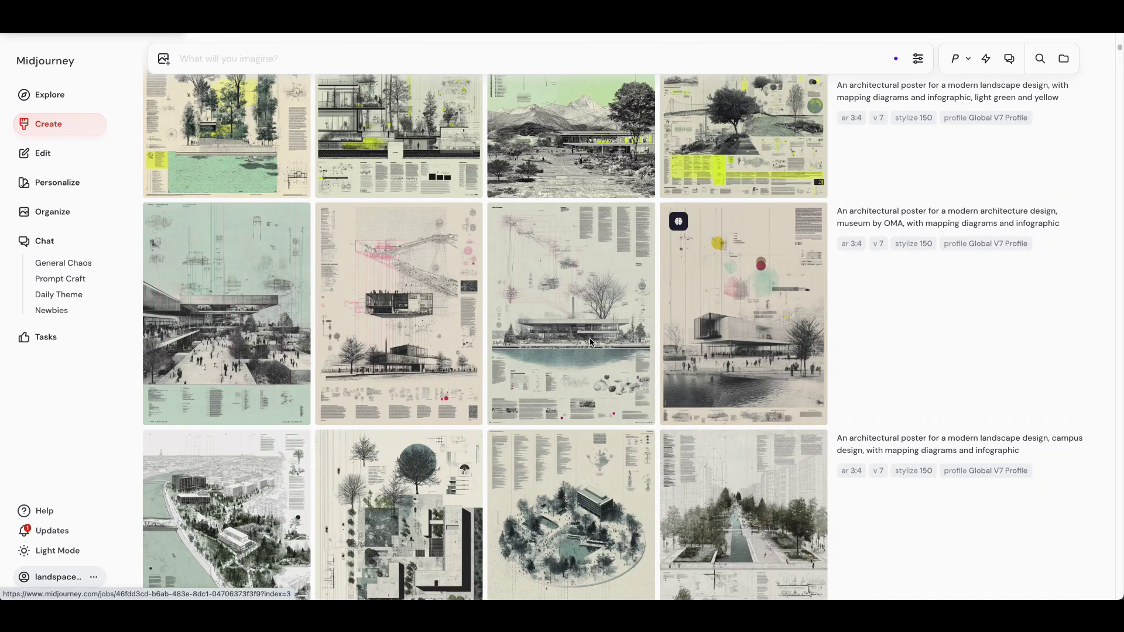
scroll(868, 206, down, 1)
click(859, 193)
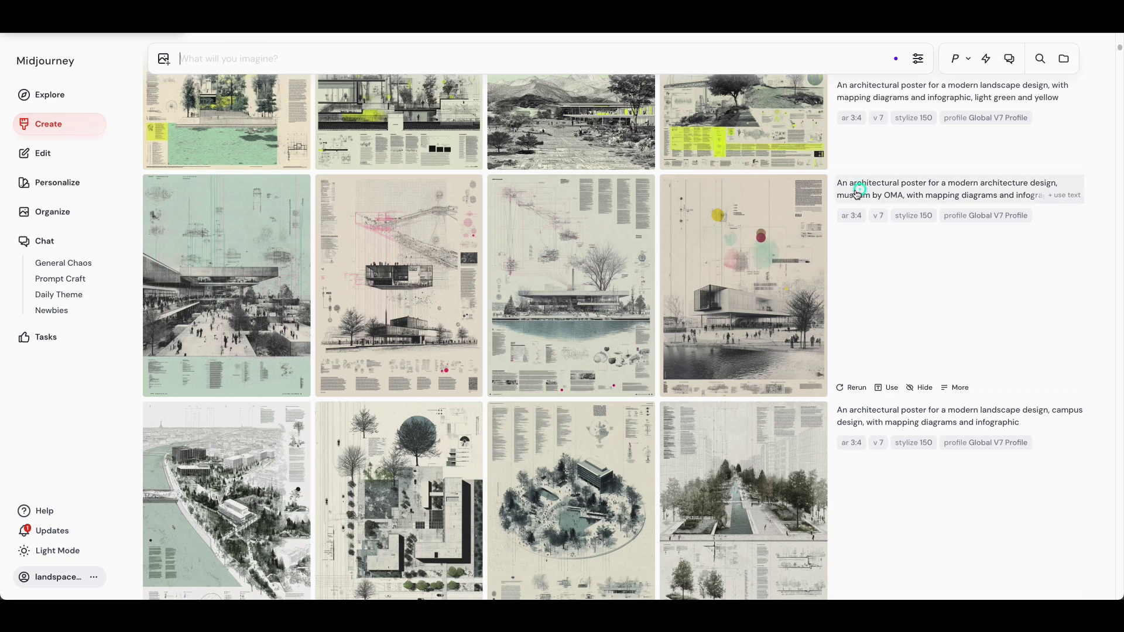
click(281, 258)
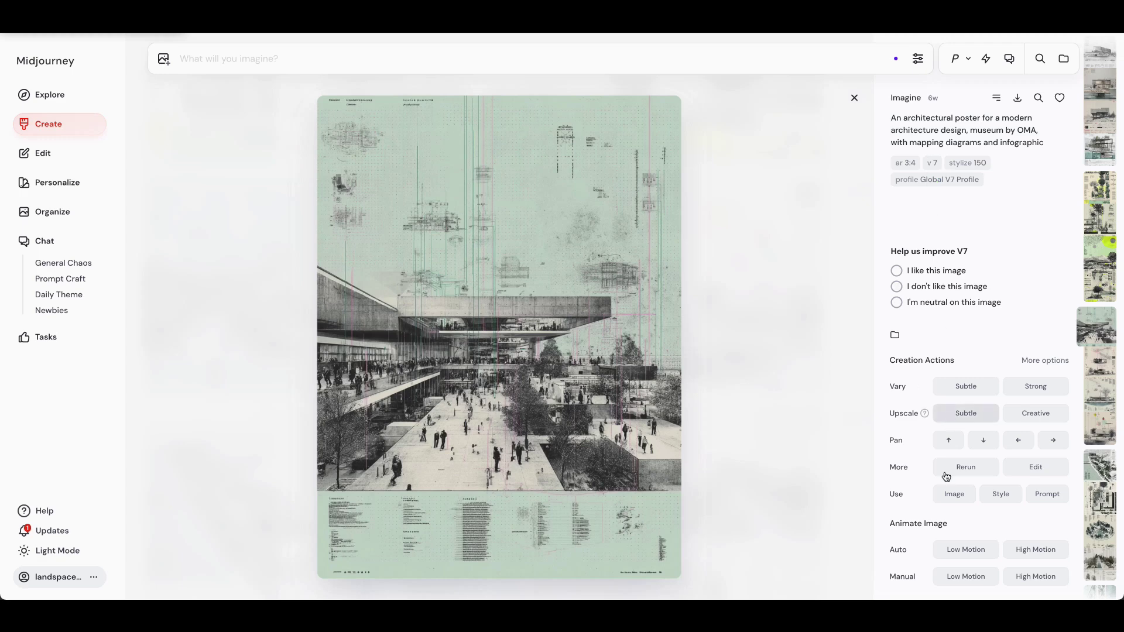
Step: Animate the green museum poster with the automatic High Motion option
drag(892, 524, 951, 525)
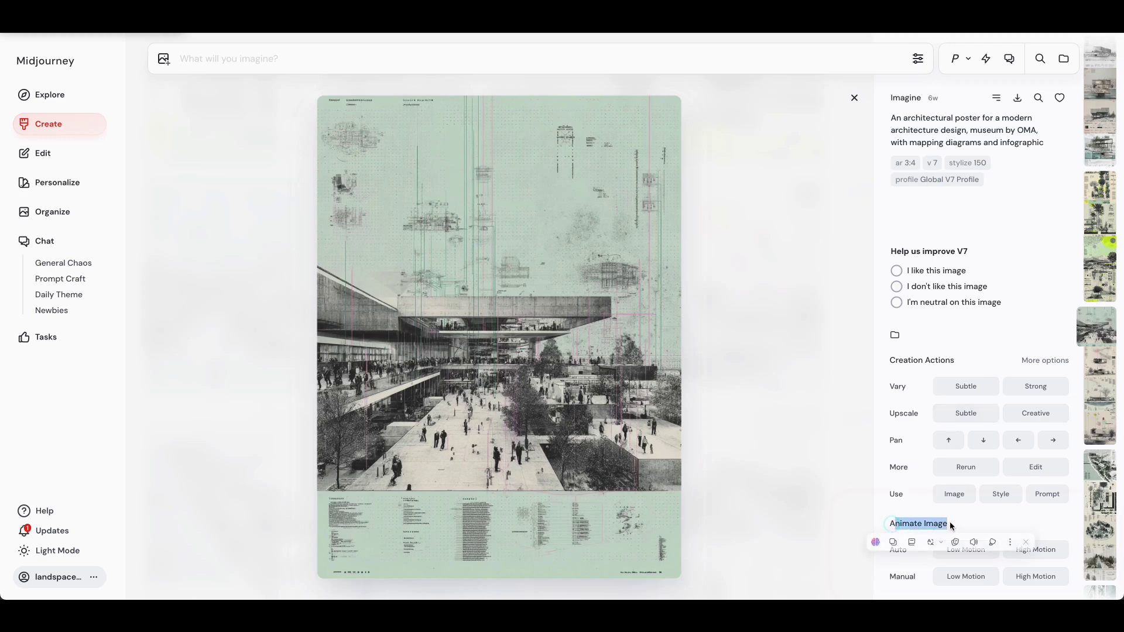
click(951, 525)
triple_click(949, 525)
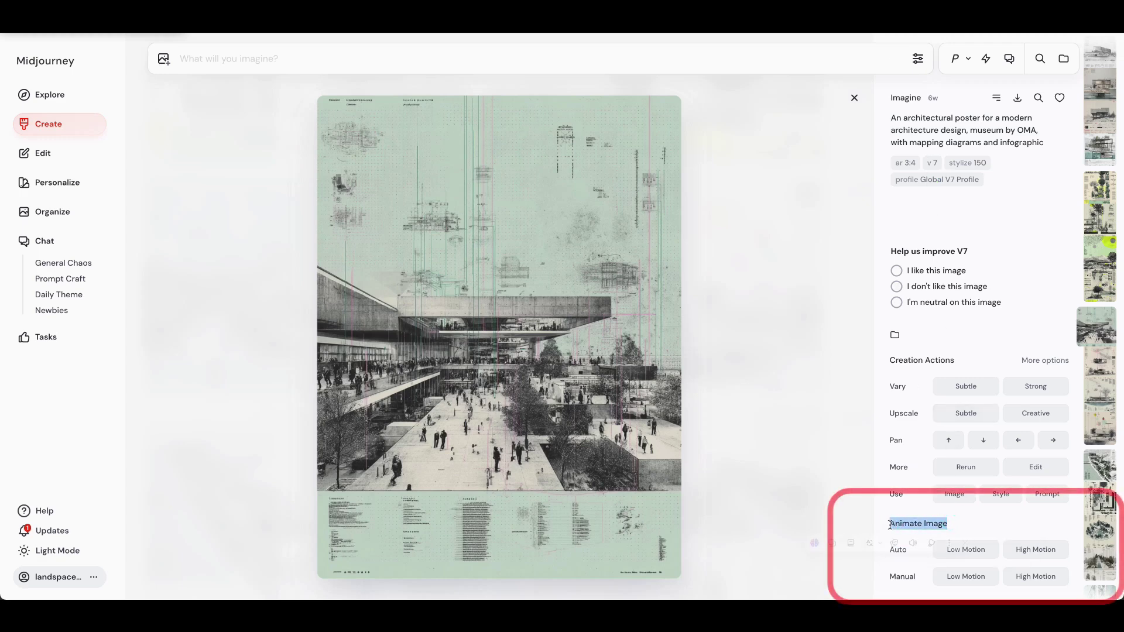
click(992, 516)
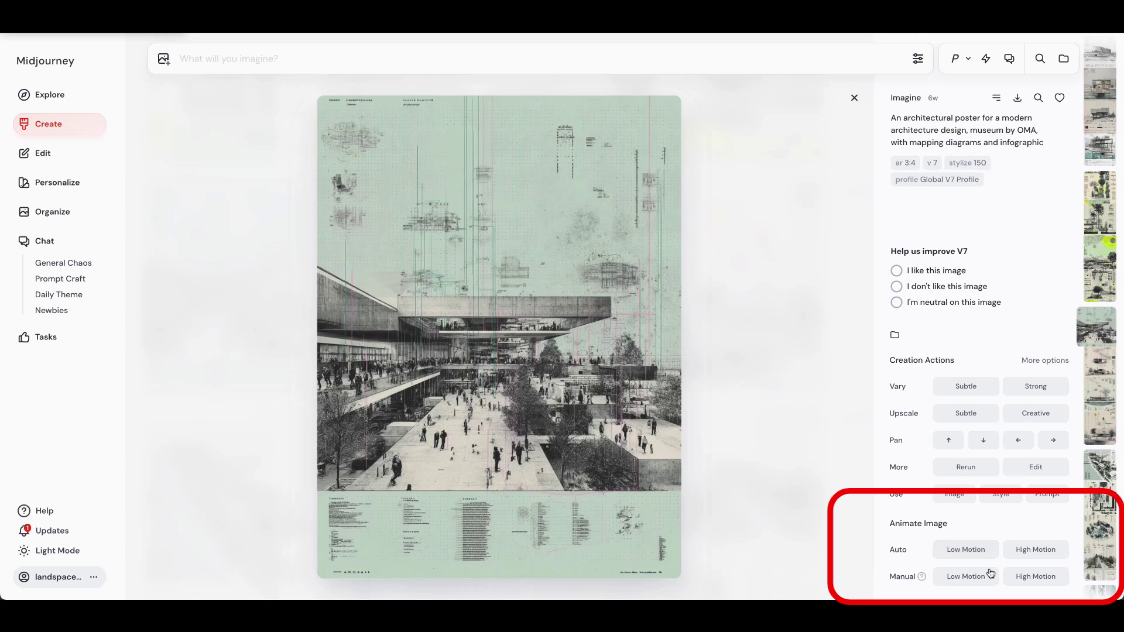
click(1026, 554)
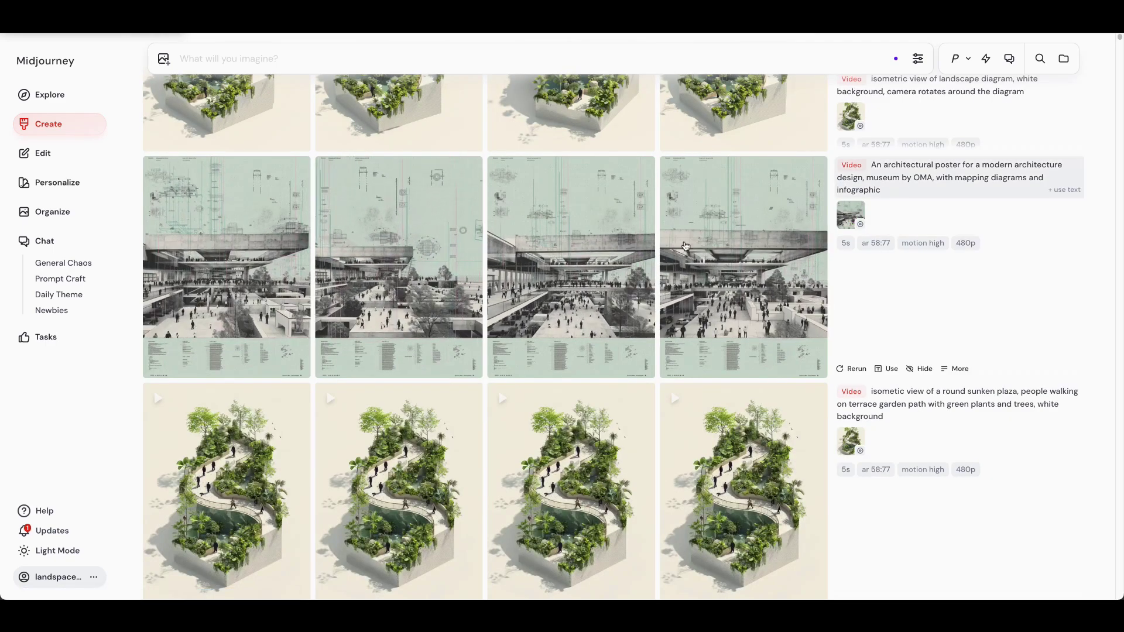
Step: Play a high-motion clip of the green museum poster to examine its camera movement
click(286, 224)
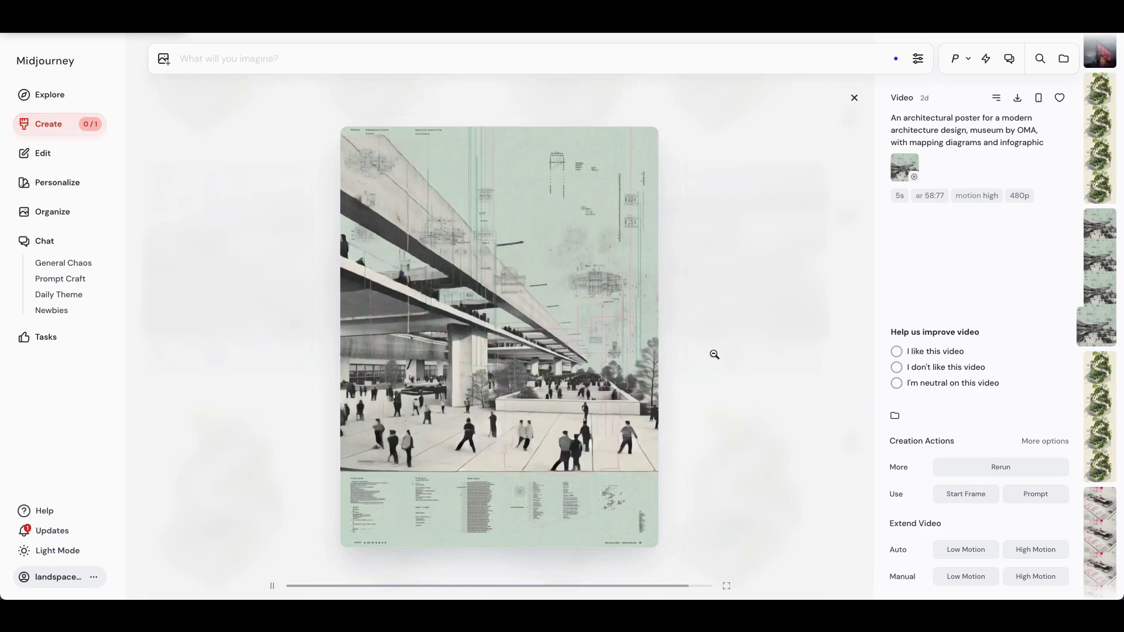
click(715, 354)
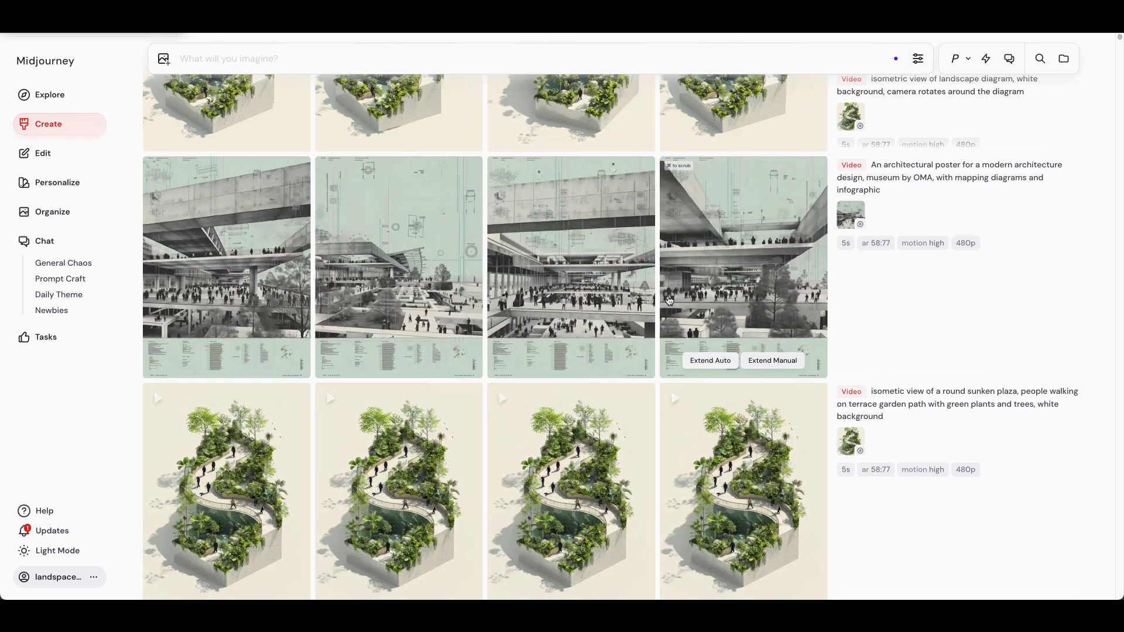
click(715, 357)
Step: Set up a manual High Motion animation of the museum poster with the prompt "camera rotates around the building" and generate it
click(1019, 578)
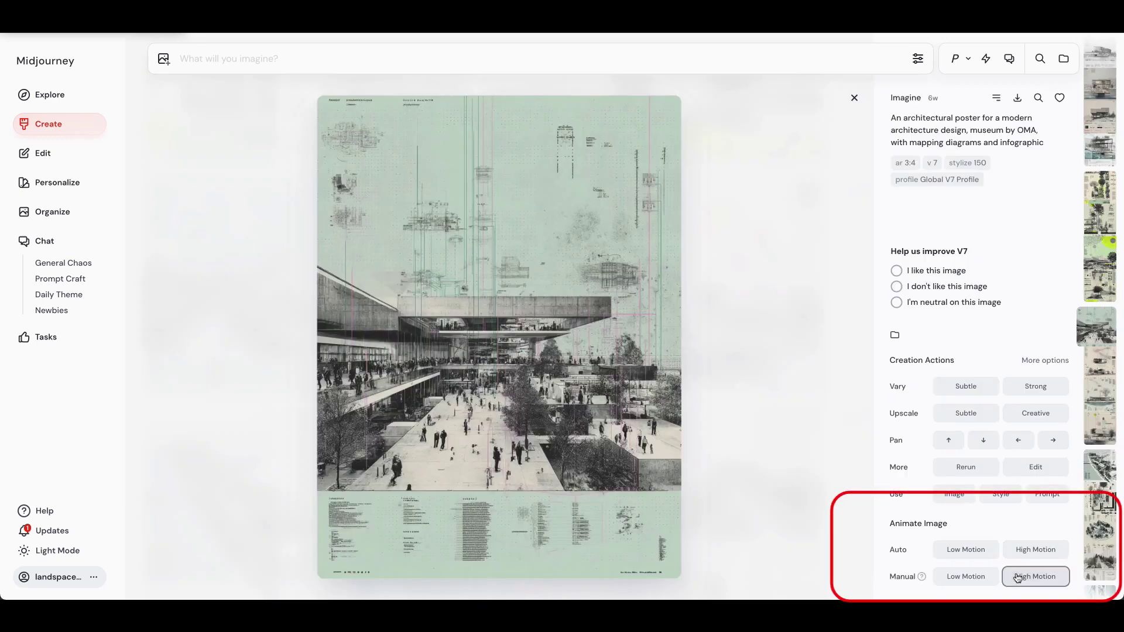
drag(703, 61, 188, 63)
click(773, 57)
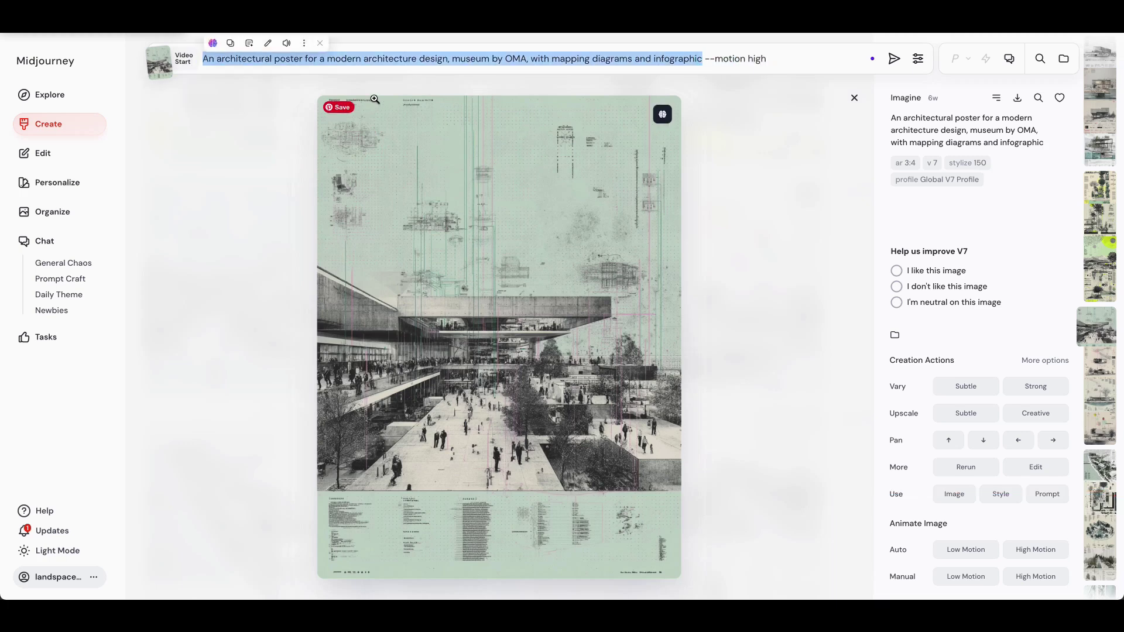
text(camera rotates around the buildi)
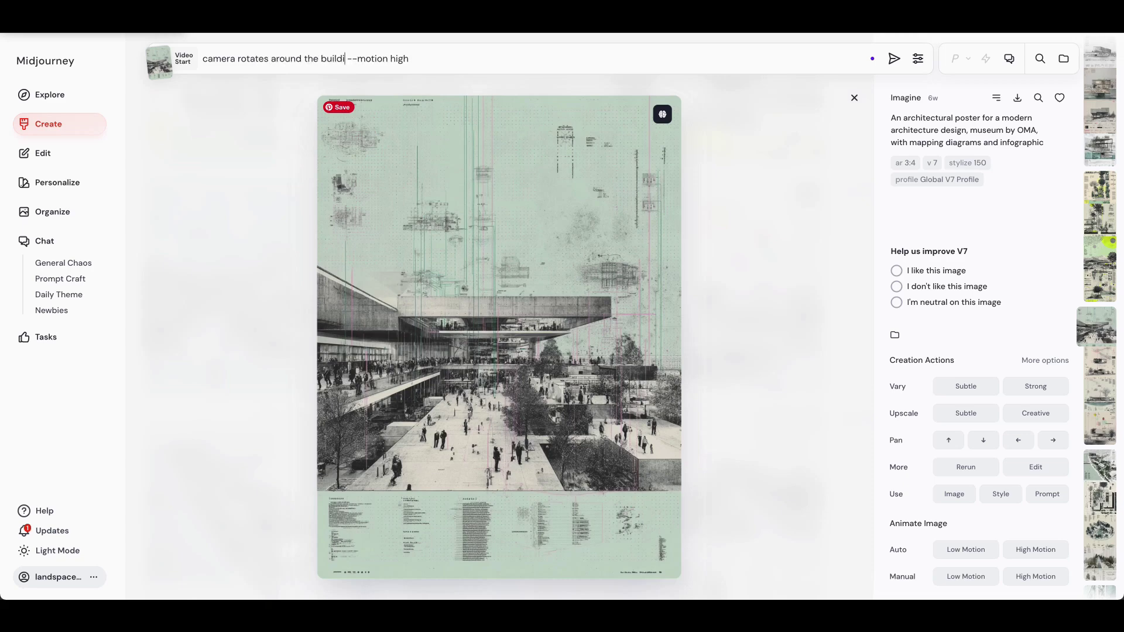
key(Return)
key(Escape)
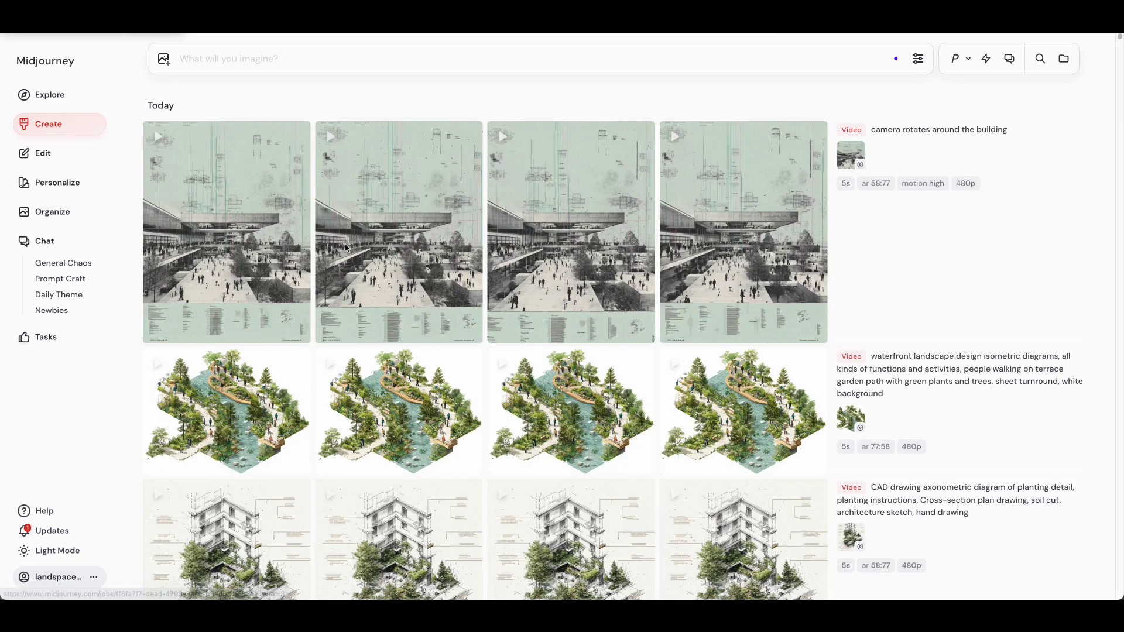
Step: Play the poster's "camera rotates around the building" clip and the MVRDV bio-plastic facade museum clip
click(260, 205)
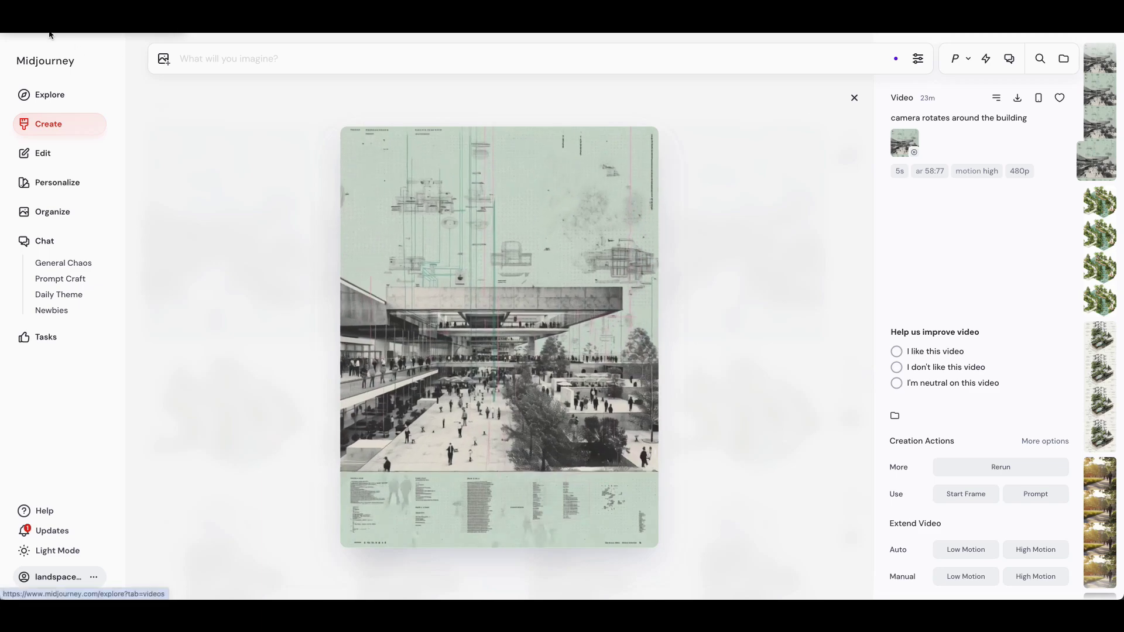
click(752, 213)
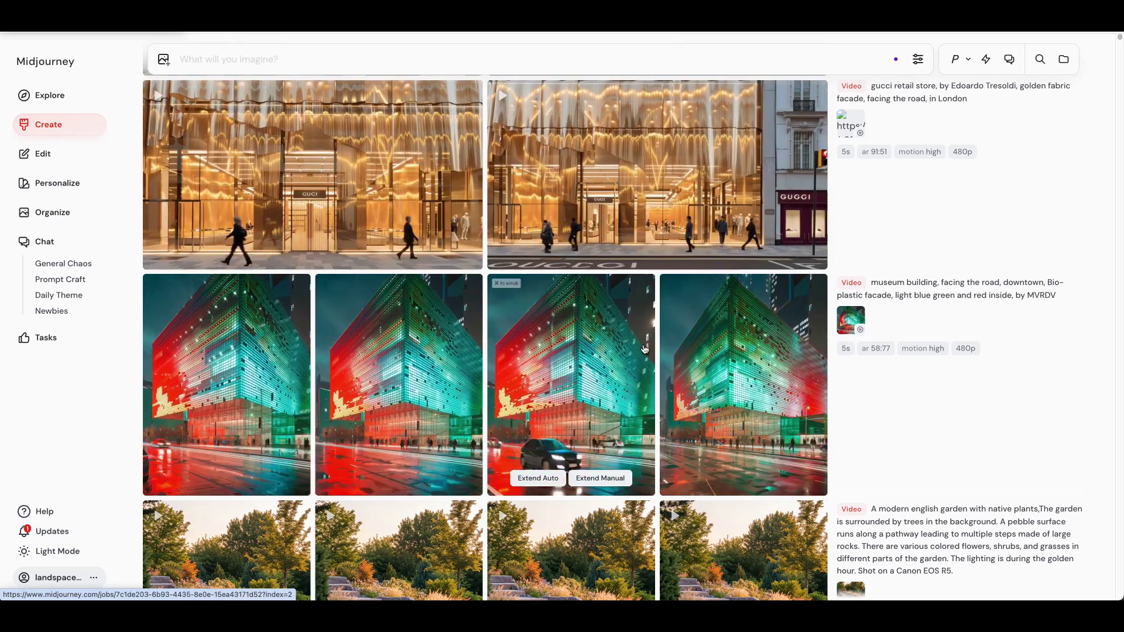
scroll(644, 350, down, 1)
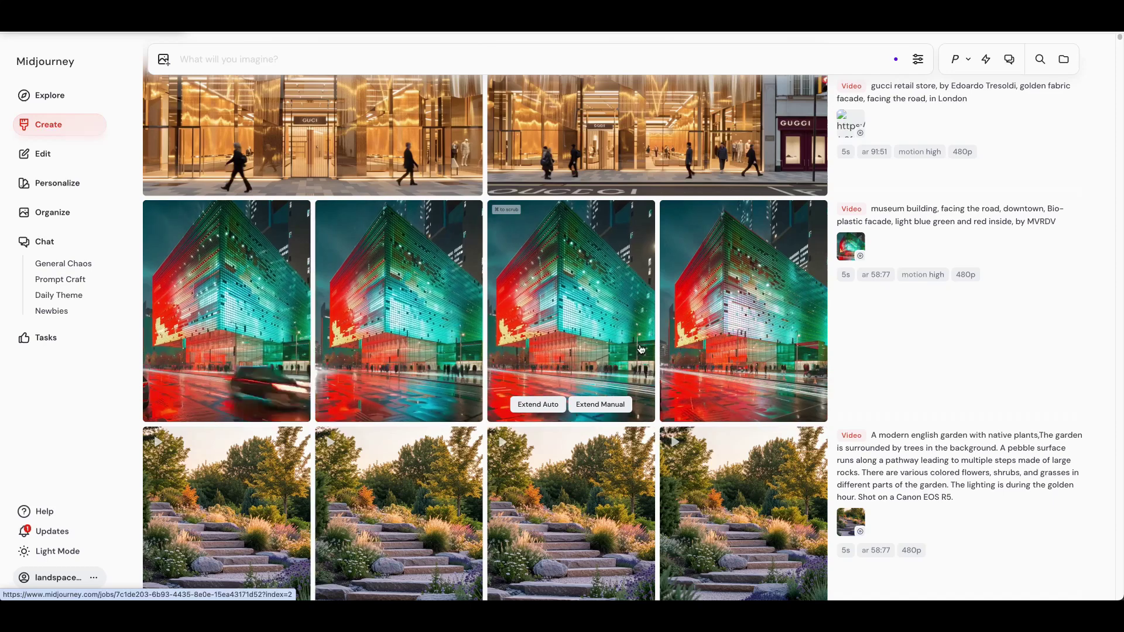
click(641, 350)
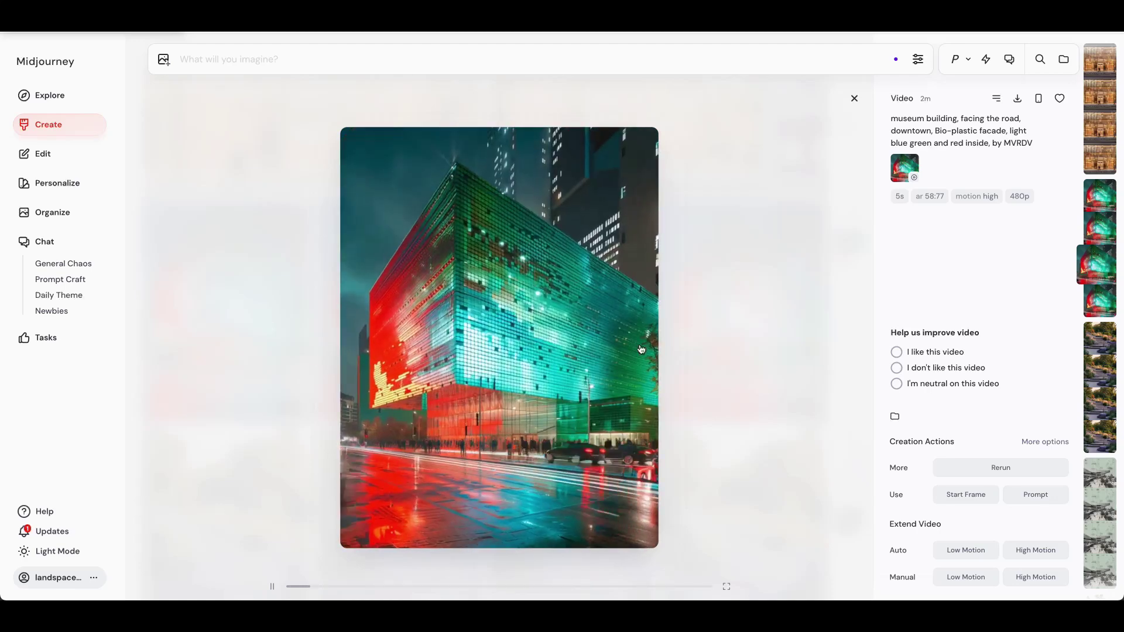
key(Escape)
Step: Play the modern English garden clip with the stone steps and return to the creation history
scroll(641, 349, down, 2)
click(614, 348)
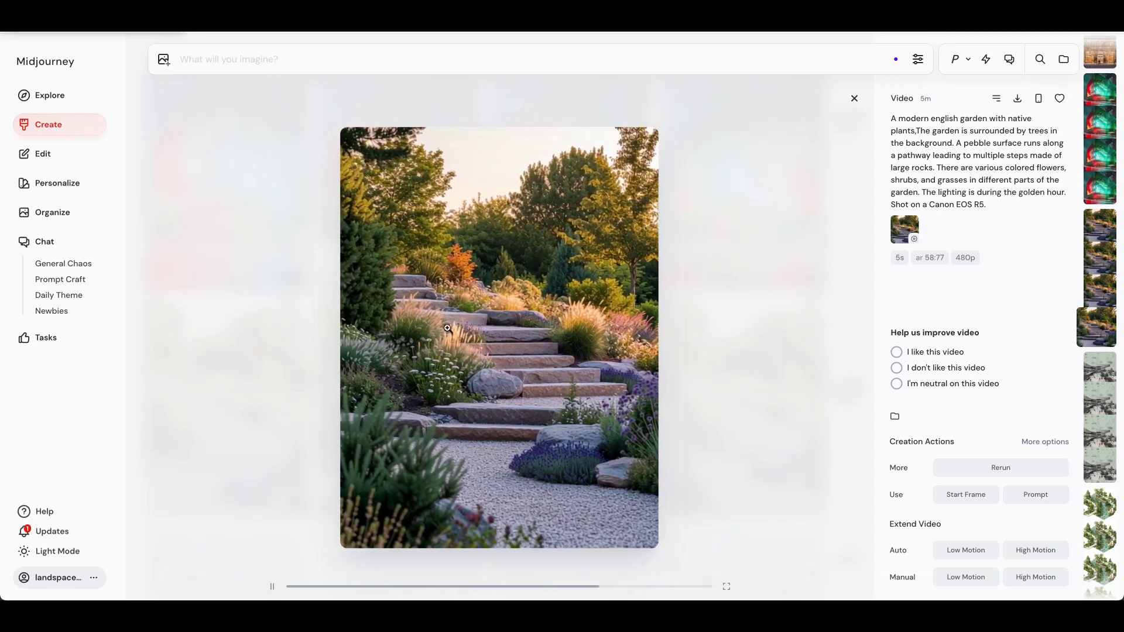
click(325, 348)
scroll(325, 349, down, 3)
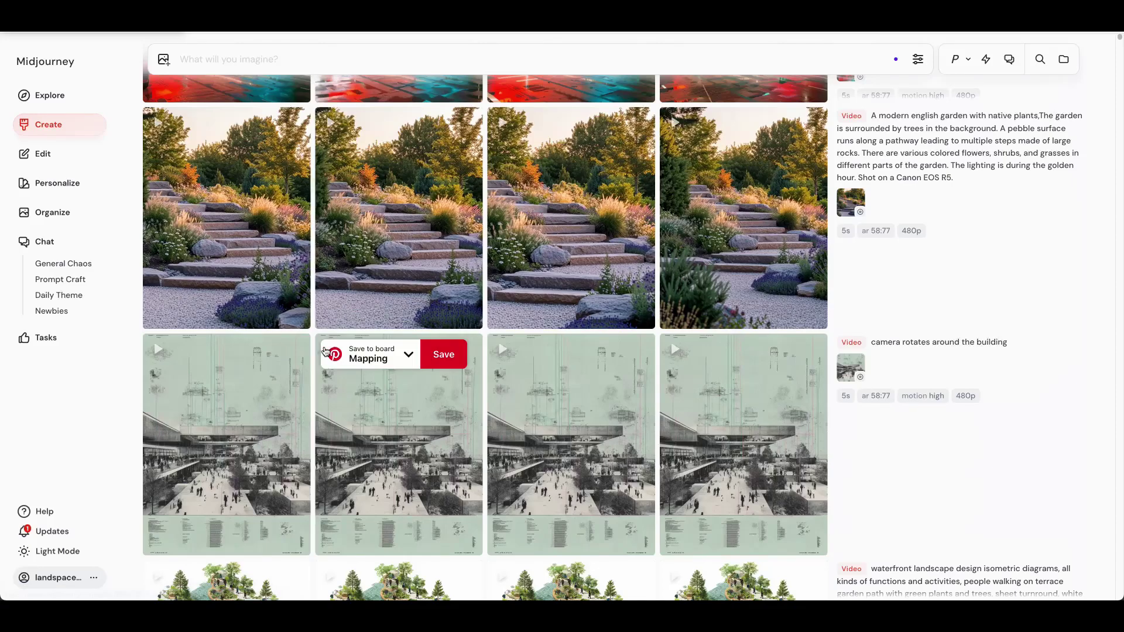
Step: Play a clip of the waterfront landscape isometric diagram and return to the creation history
scroll(296, 422, down, 5)
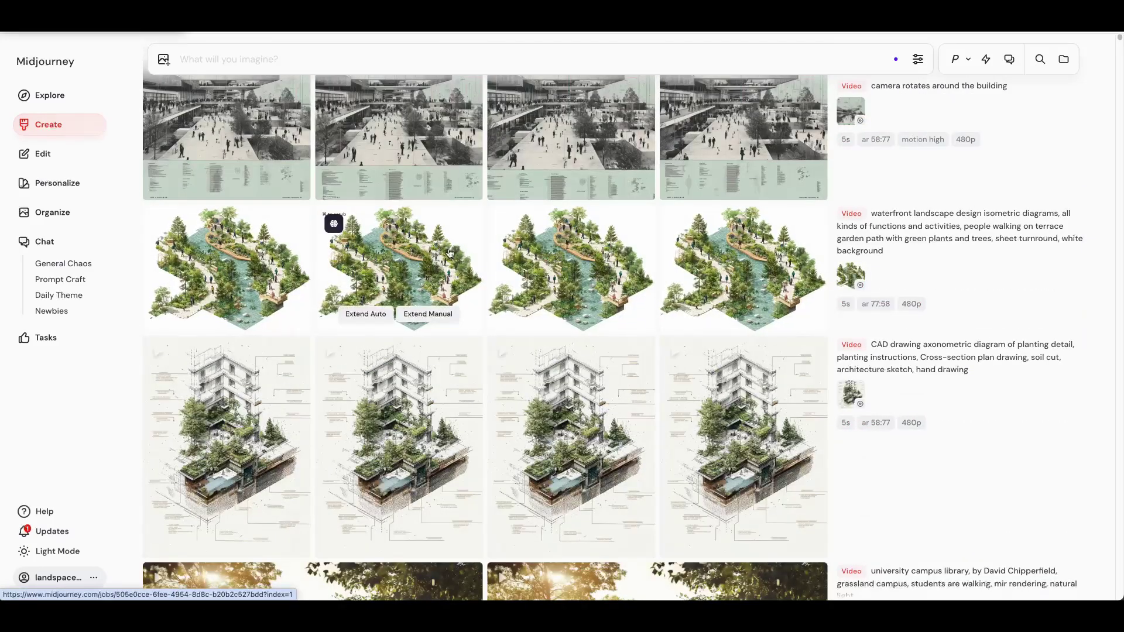
click(449, 252)
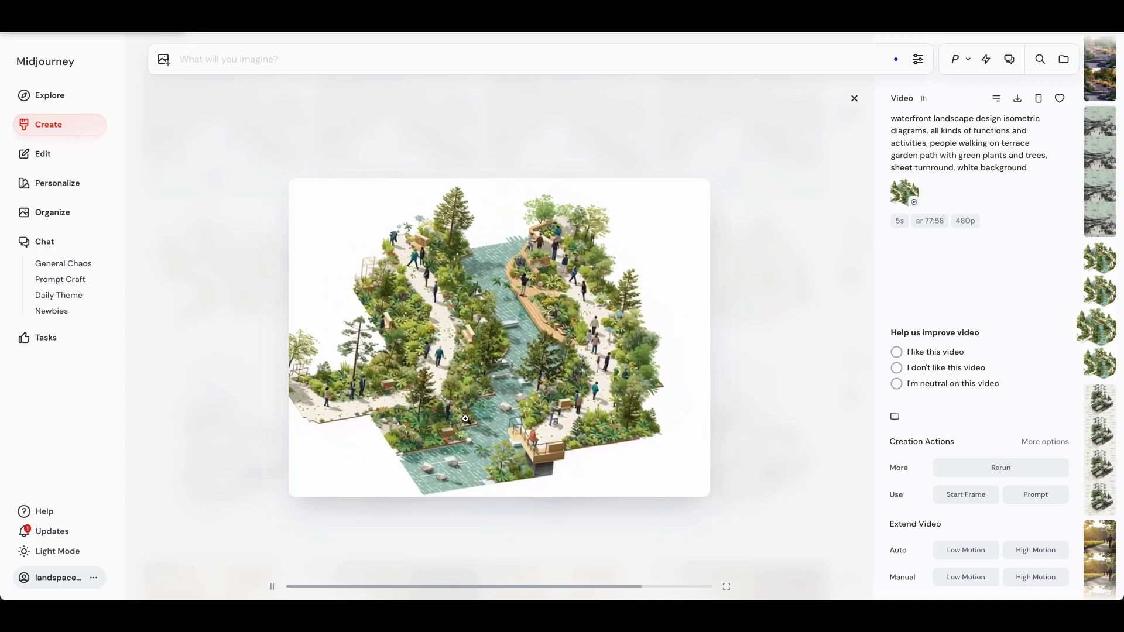
key(Escape)
Step: Play the high-motion and low-motion clips of the dark OMA museum with the red-lit glass facade to compare their camera movement
scroll(466, 424, down, 7)
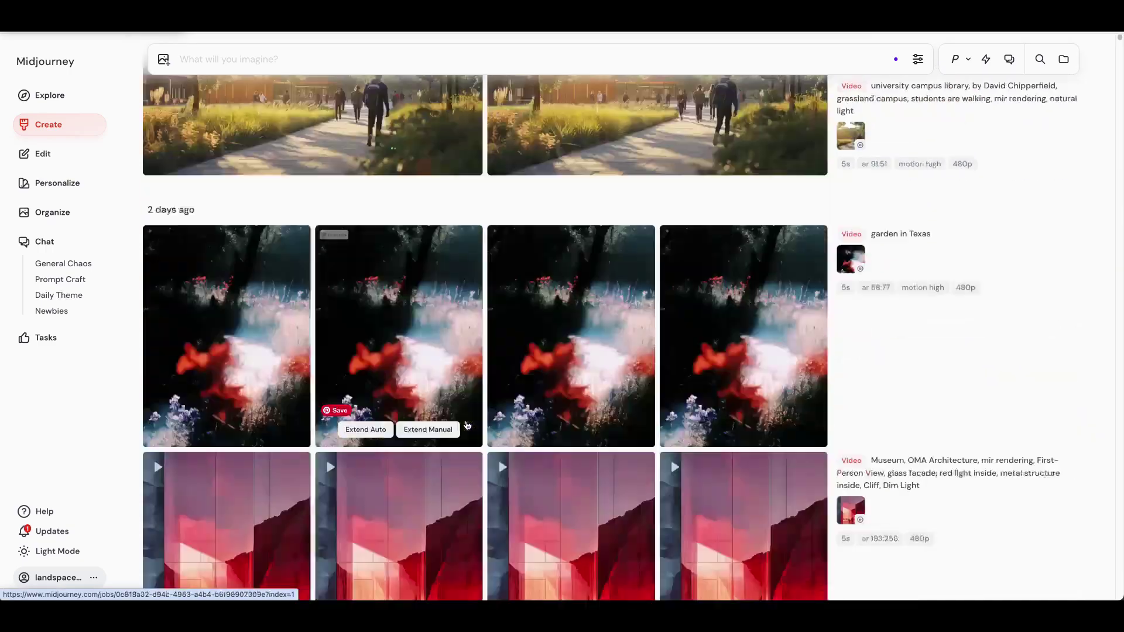
scroll(468, 426, down, 6)
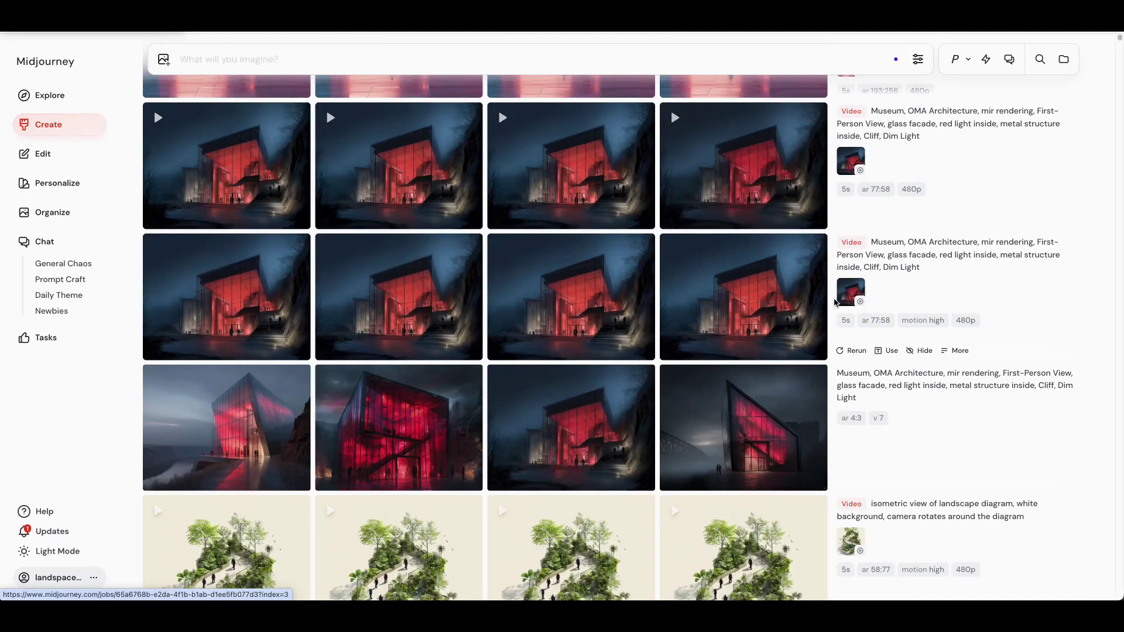
scroll(836, 345, up, 2)
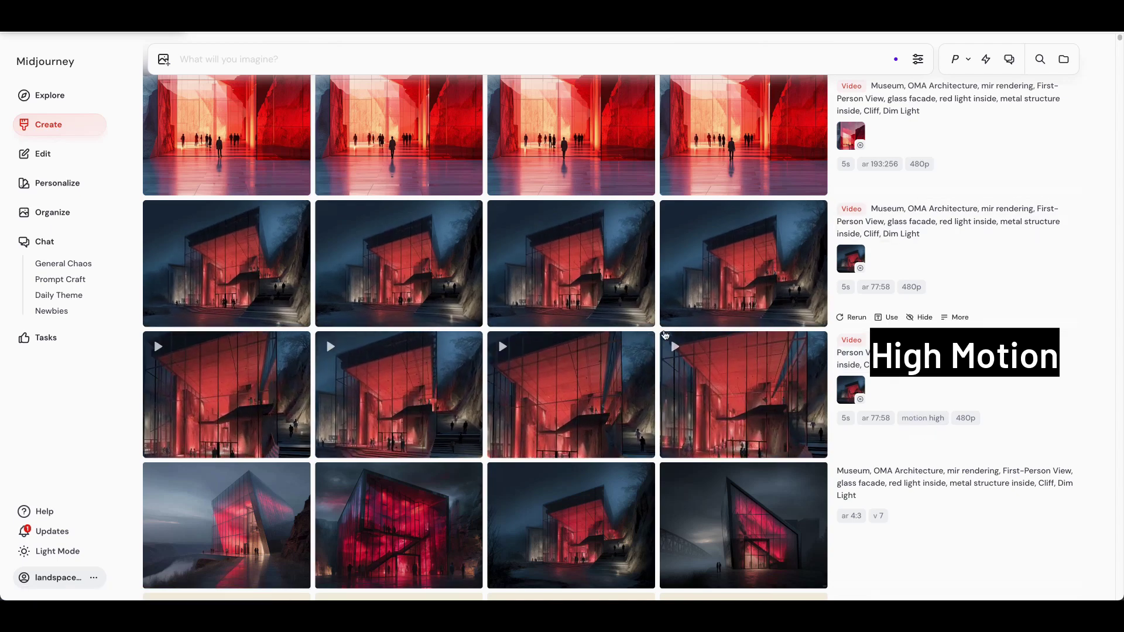
click(615, 360)
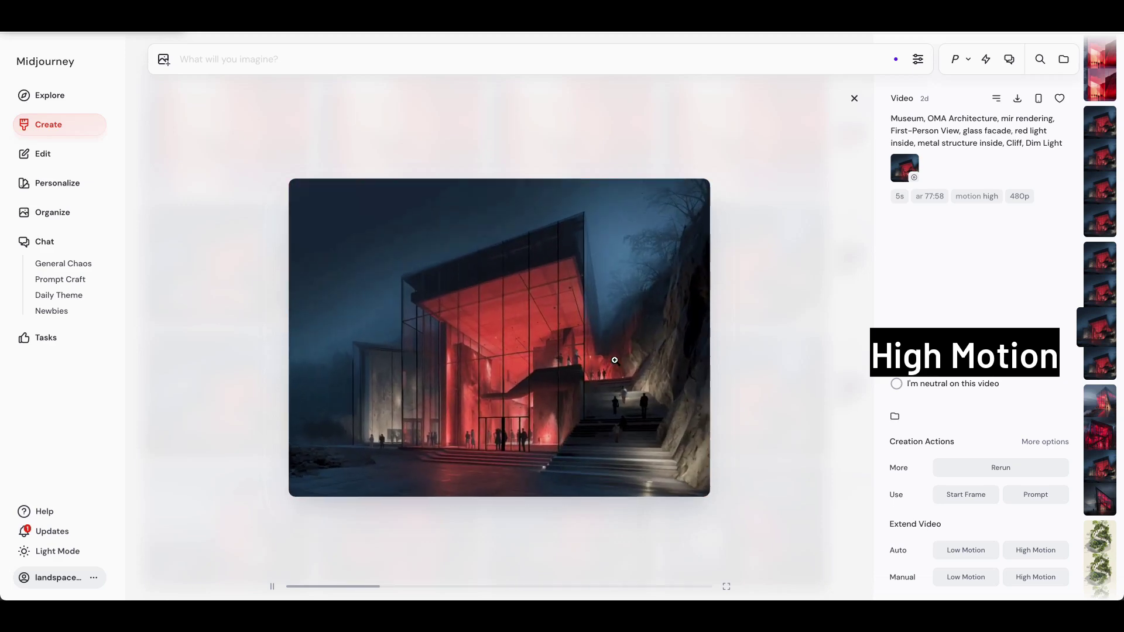
key(Escape)
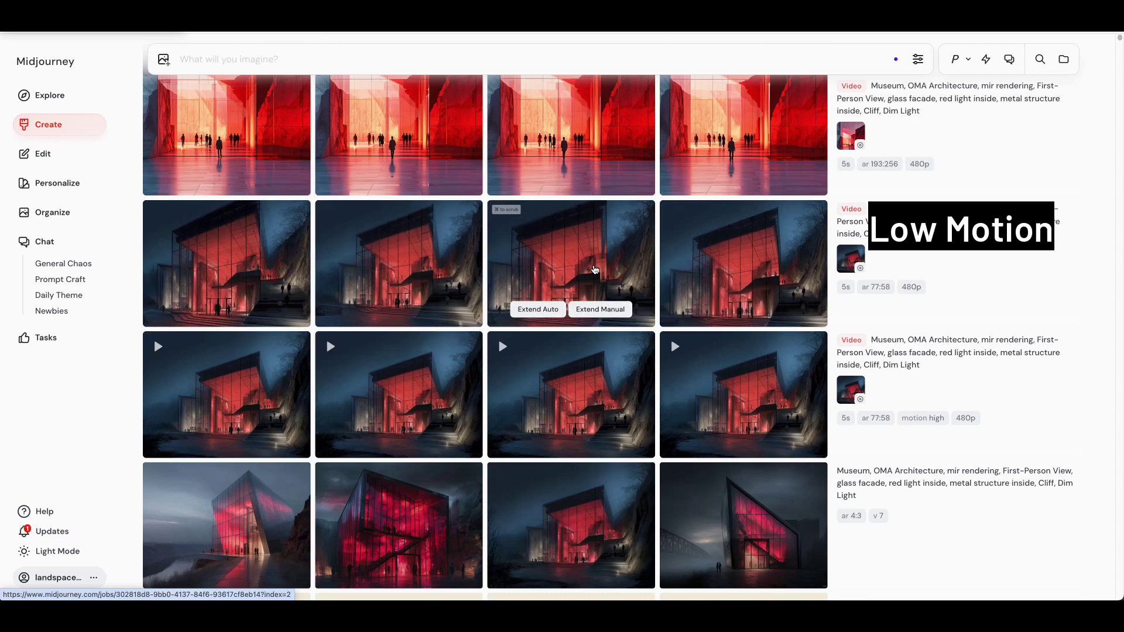
click(595, 269)
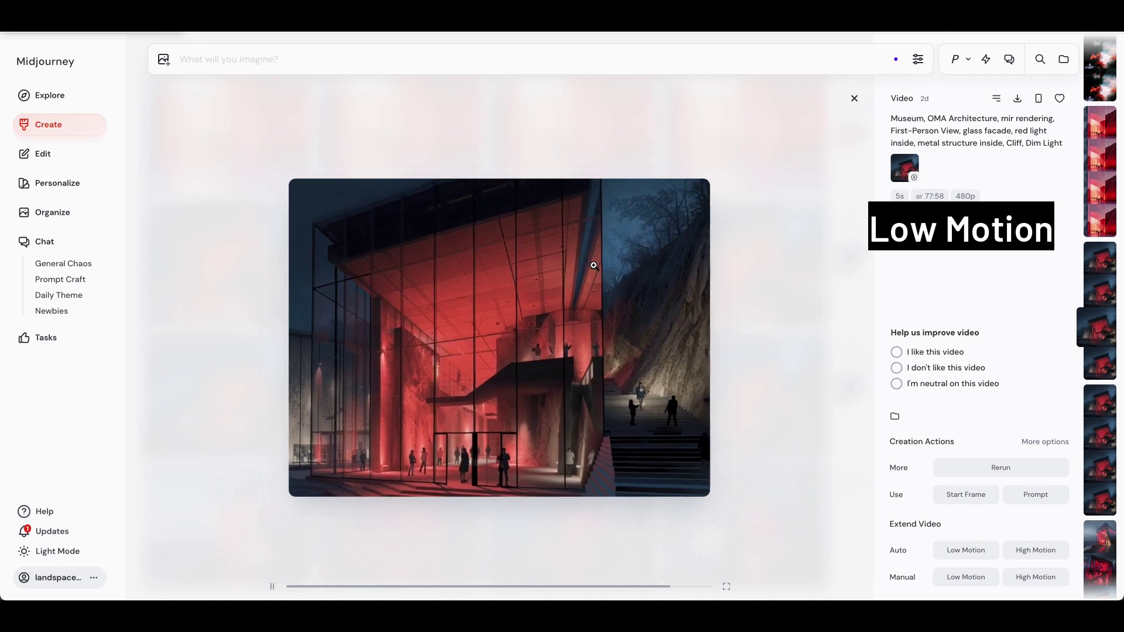
Step: Play the portrait-format OMA museum clip of the red glass hall with walking figures, and return to the creation history
scroll(595, 270, up, 3)
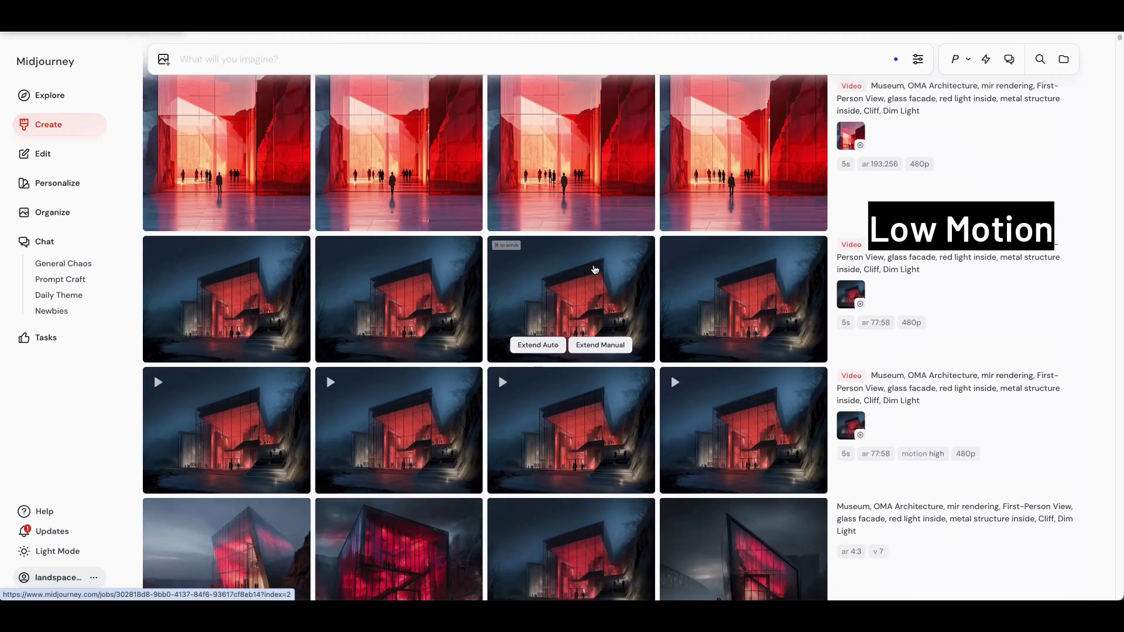
click(586, 230)
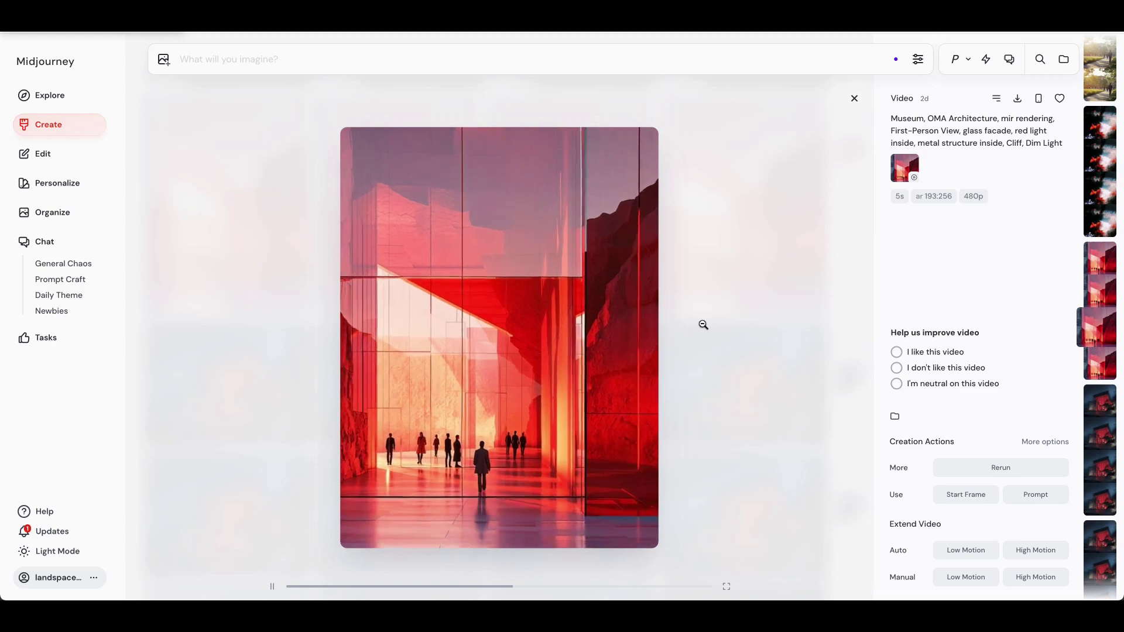
click(703, 325)
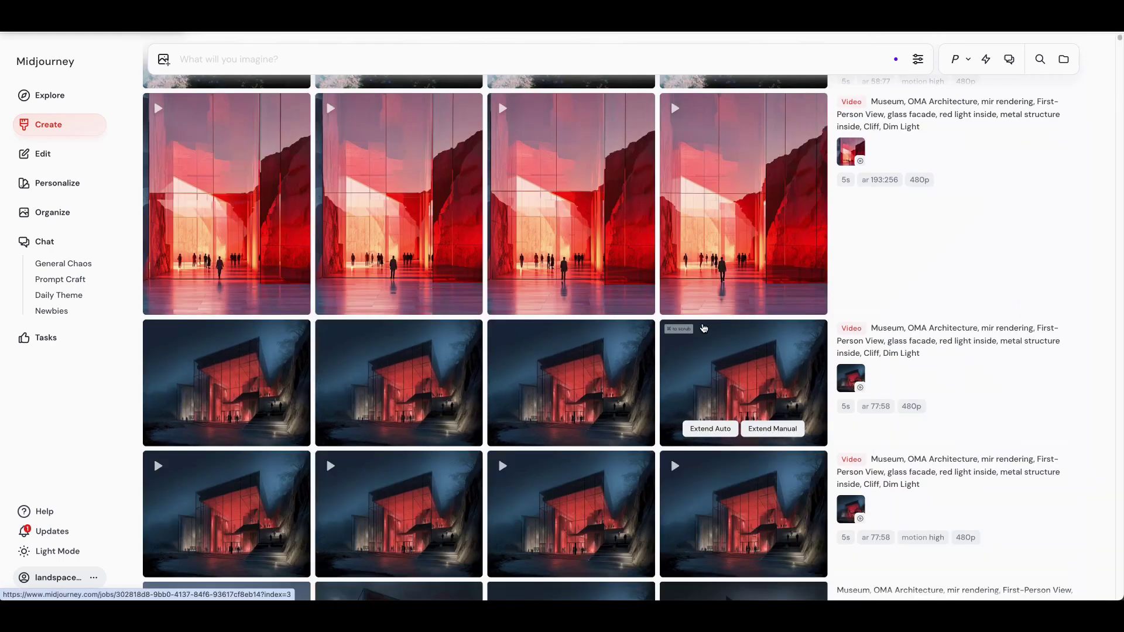
Step: Animate the timber gabled building image as the starting frame with the prompt "plants are waving", and open the first resulting clip
scroll(703, 328, up, 6)
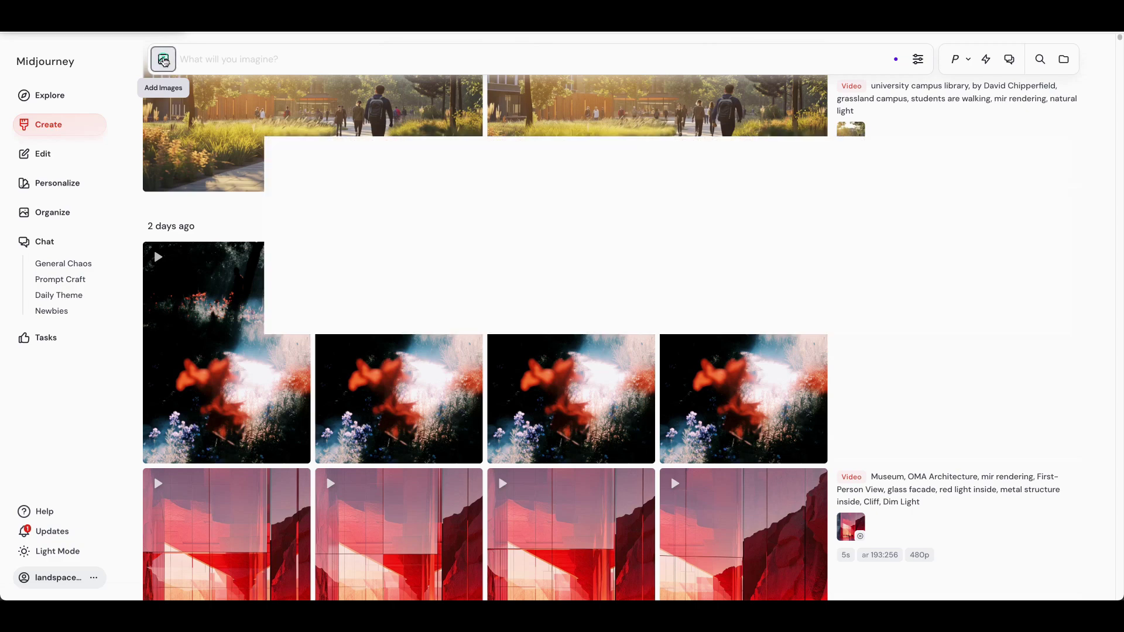
click(164, 60)
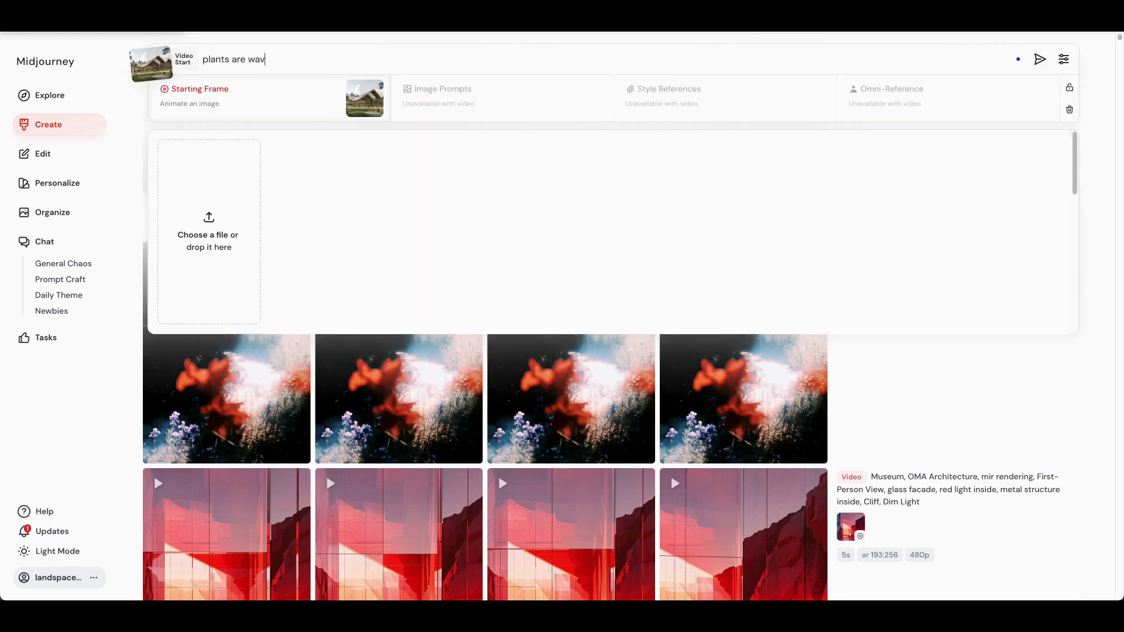
text(ing)
key(Return)
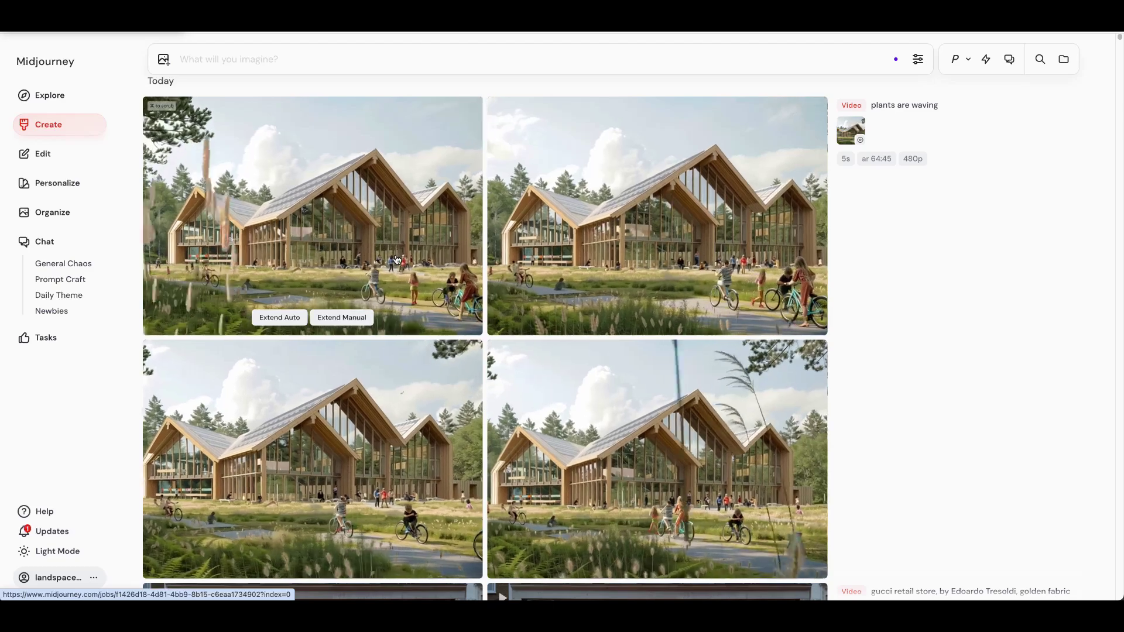
click(396, 258)
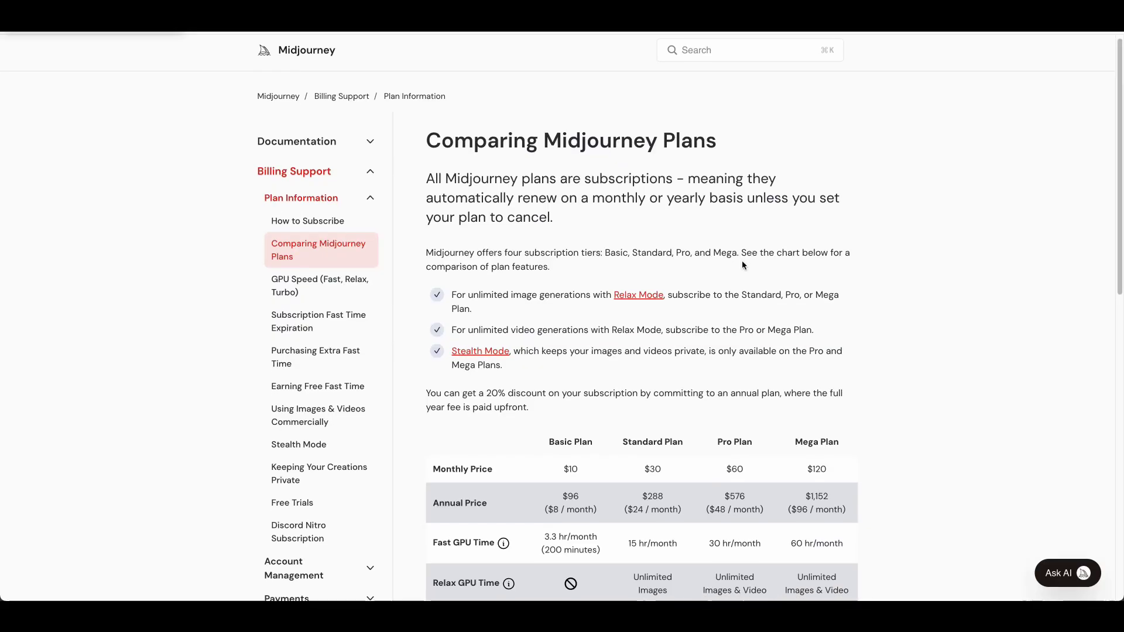
Step: Examine the Midjourney plan comparison table for the prices, GPU time and video generation limits of the four subscription tiers
scroll(742, 260, down, 3)
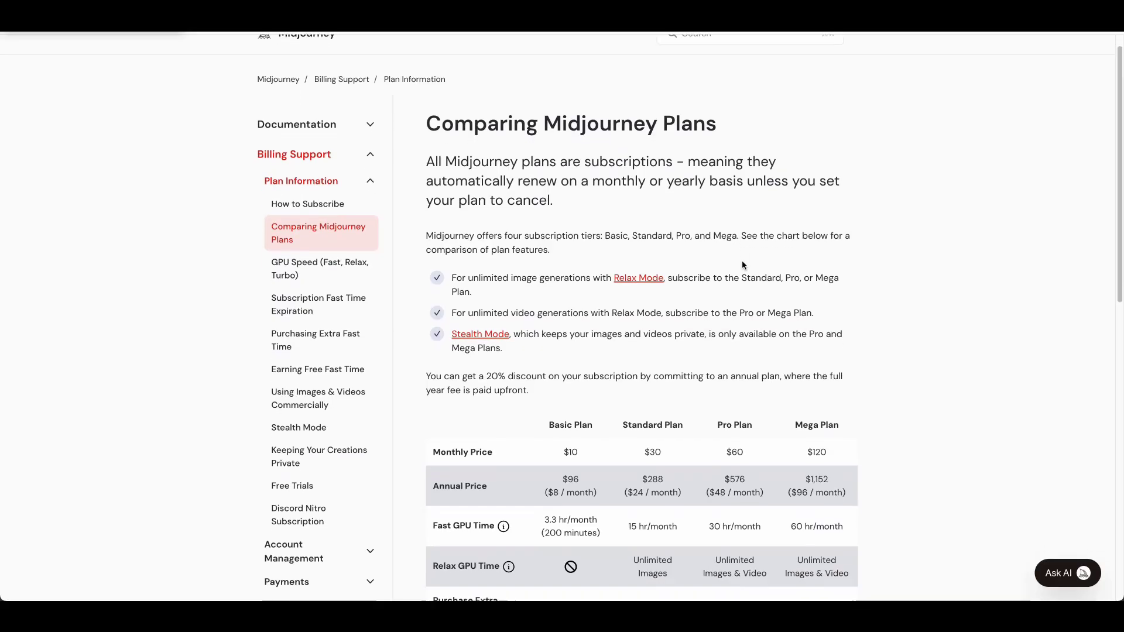
scroll(743, 265, down, 5)
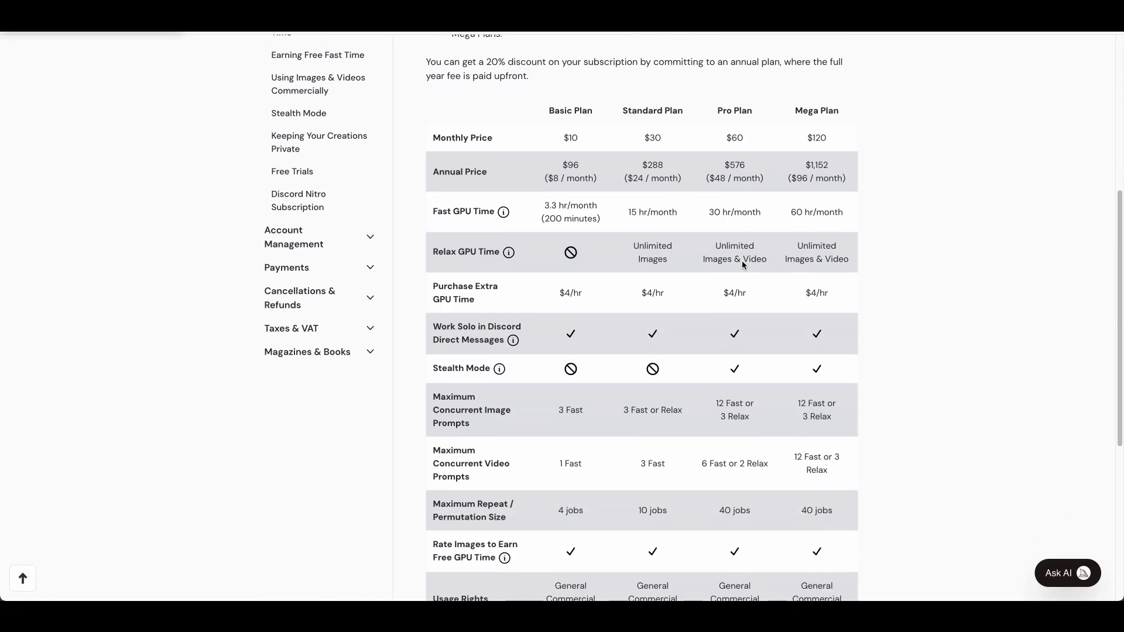
double_click(563, 135)
click(586, 112)
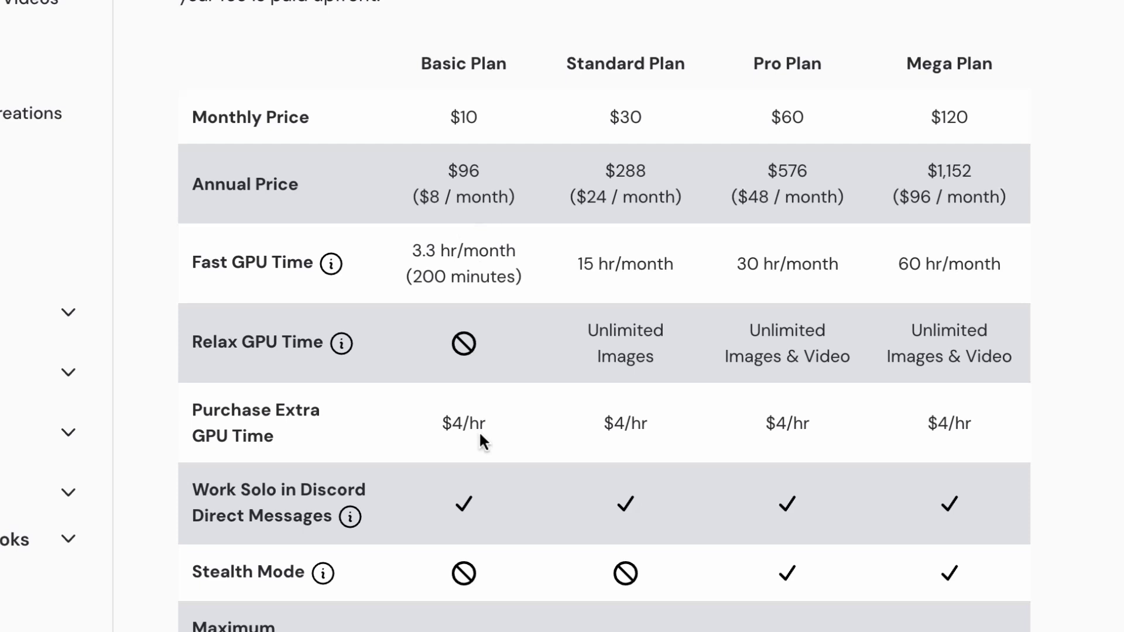
scroll(480, 431, down, 1)
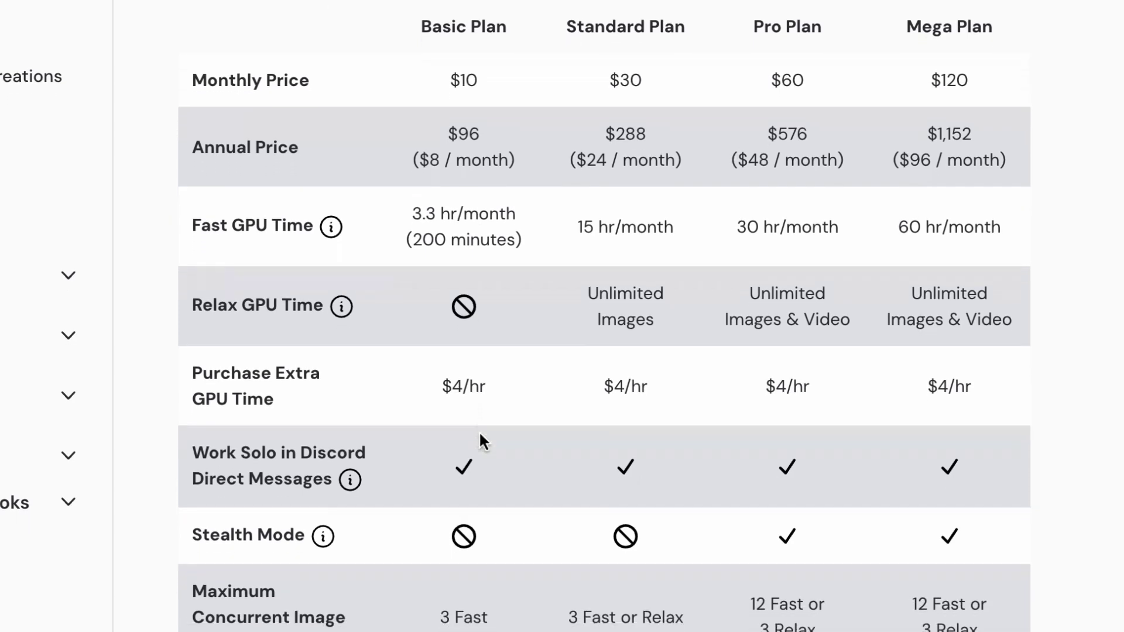
scroll(481, 434, down, 1)
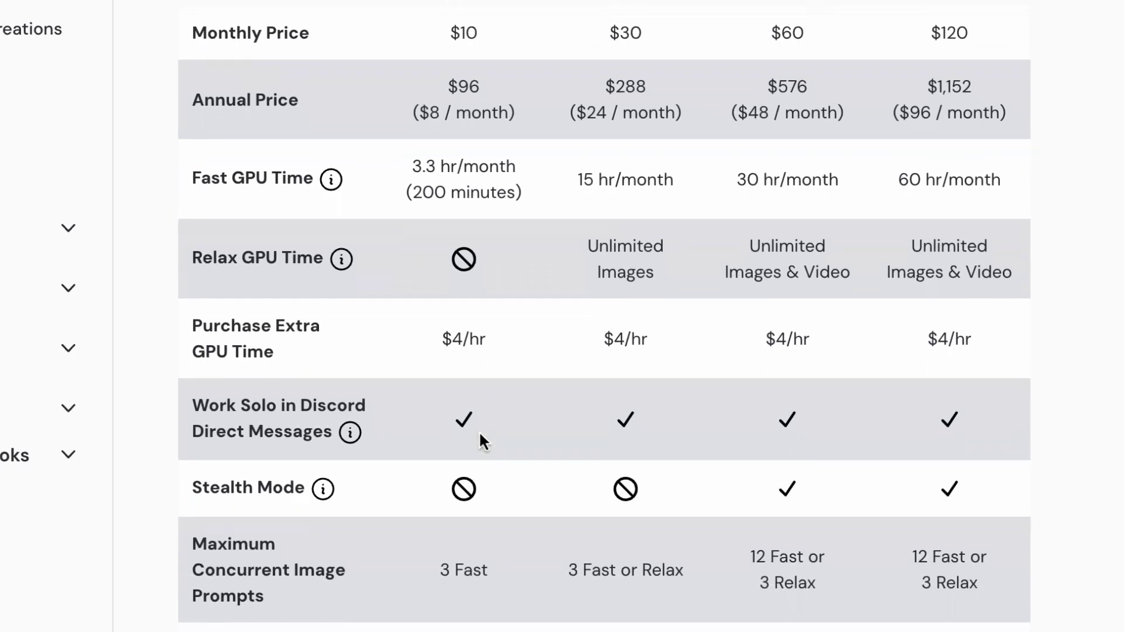